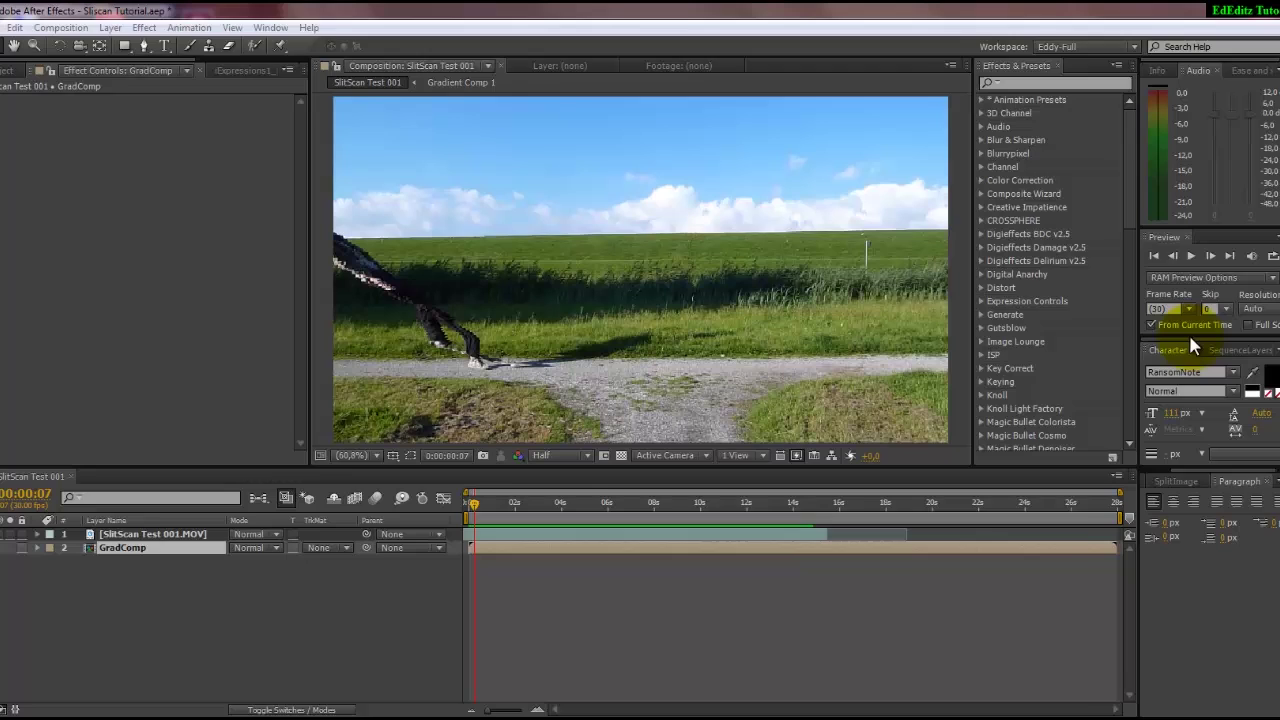
Replay the earlier slit-scan preview, then bring up the project's comps and footage
left_click(1275, 254)
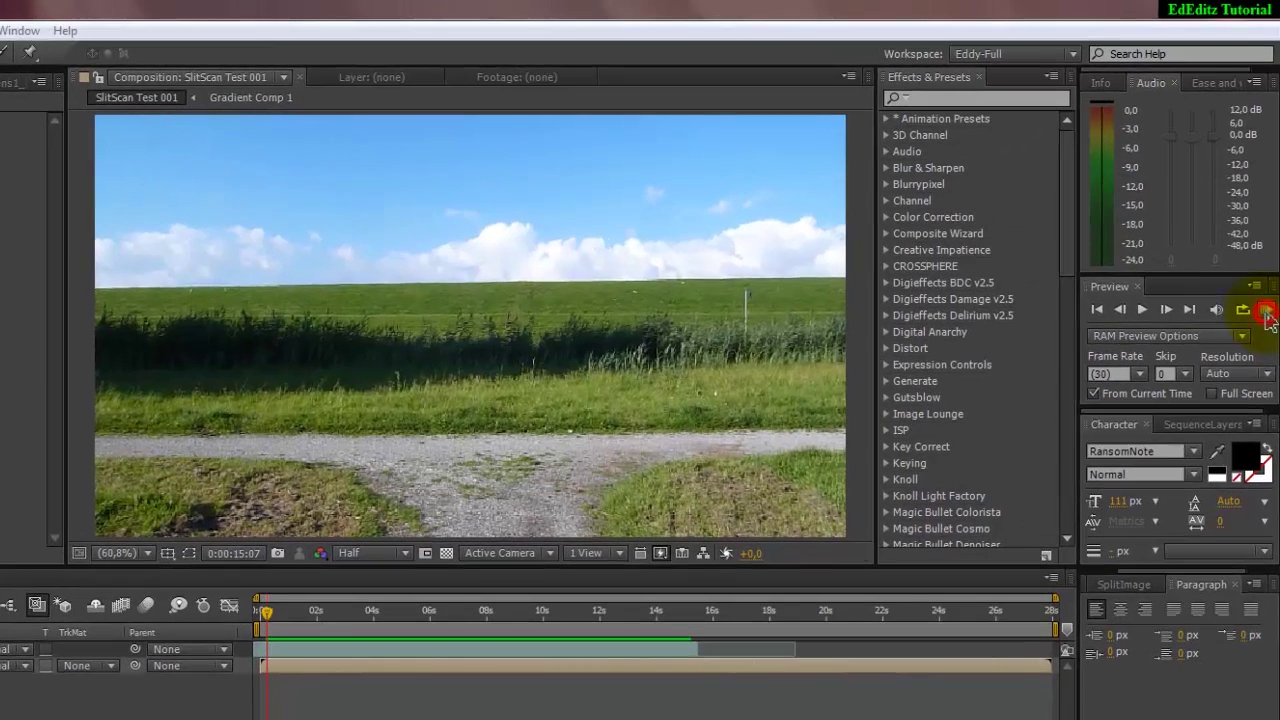
left_click(1269, 256)
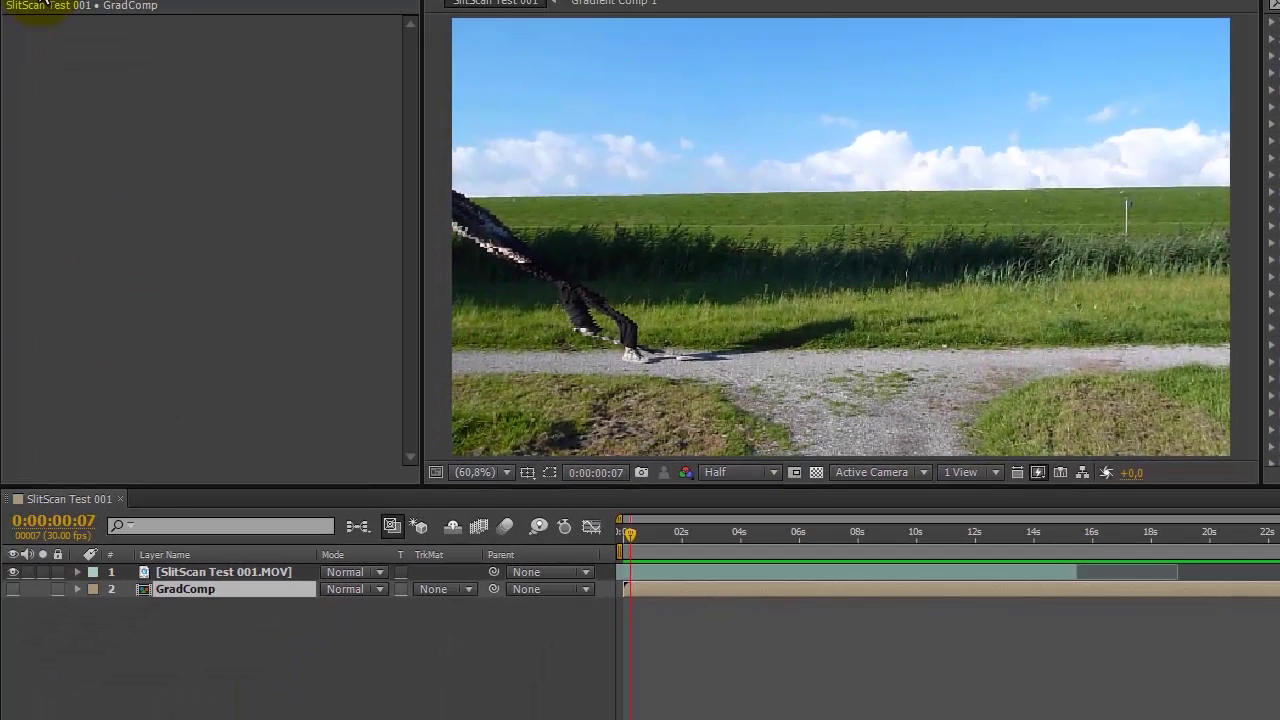
left_click(45, 4)
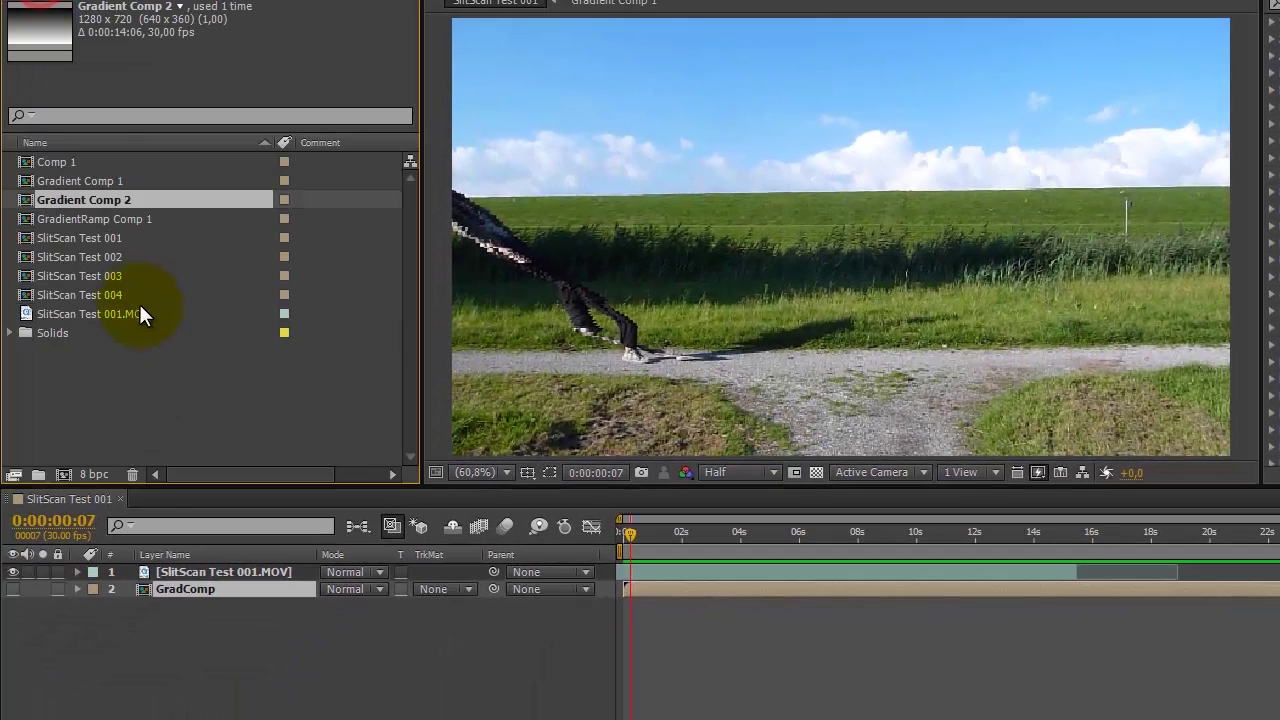
Build comp SlitScan Test 005 from SlitScan Test 001.MOV and slide its layer earlier in time
left_click(65, 314)
left_click_drag(65, 313, 62, 467)
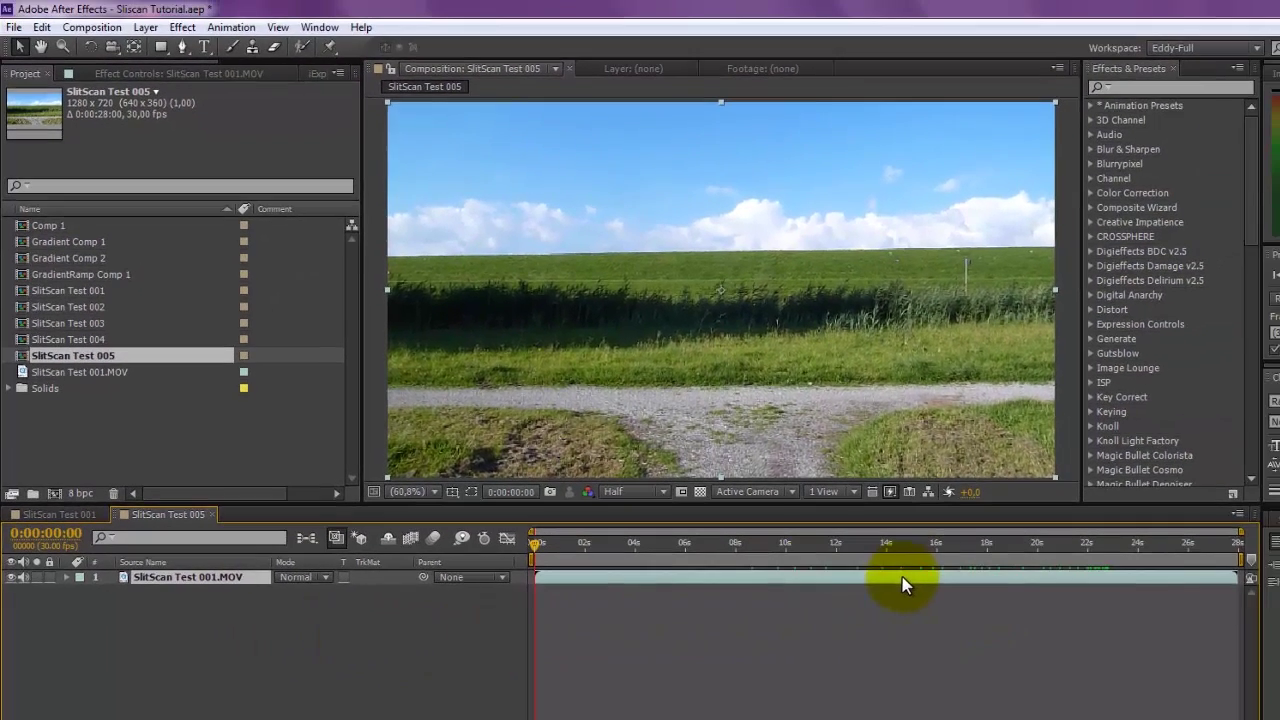
left_click(1031, 573)
left_click_drag(883, 578, 690, 586)
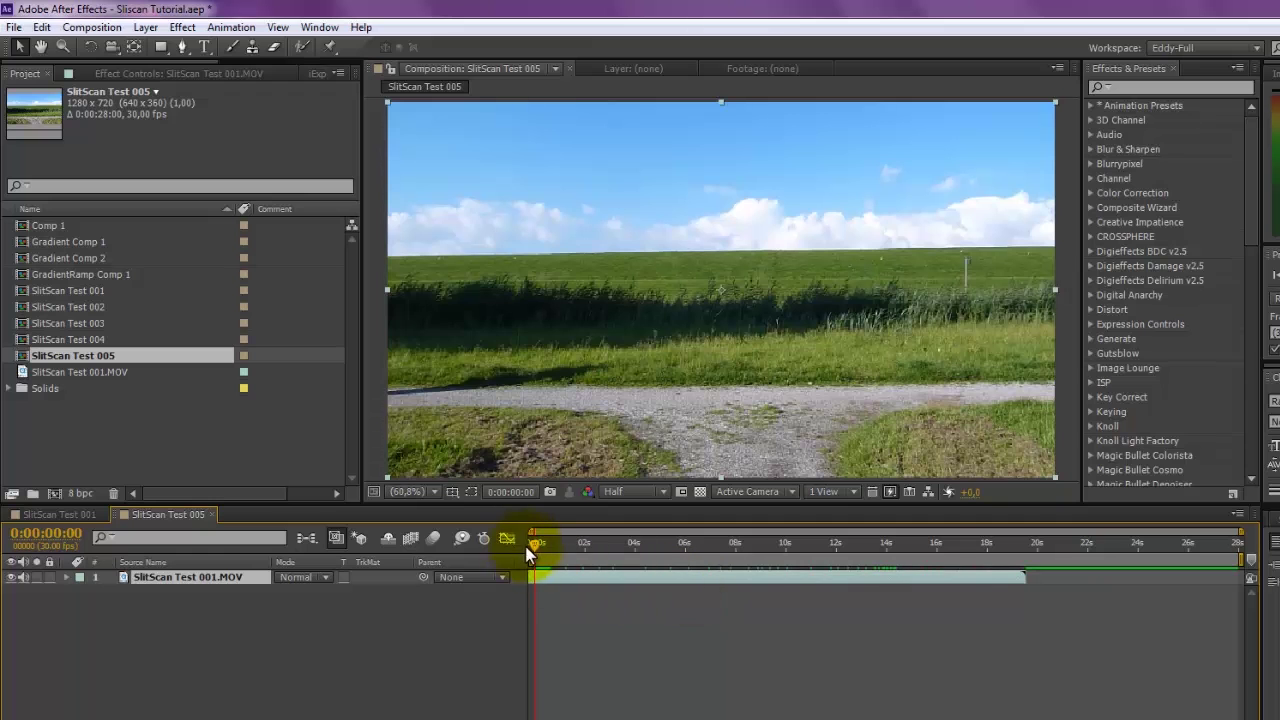
End the work area where the walker exits, about 14:09, and trim the comp to 0:00:14:10
left_click_drag(534, 543, 890, 547)
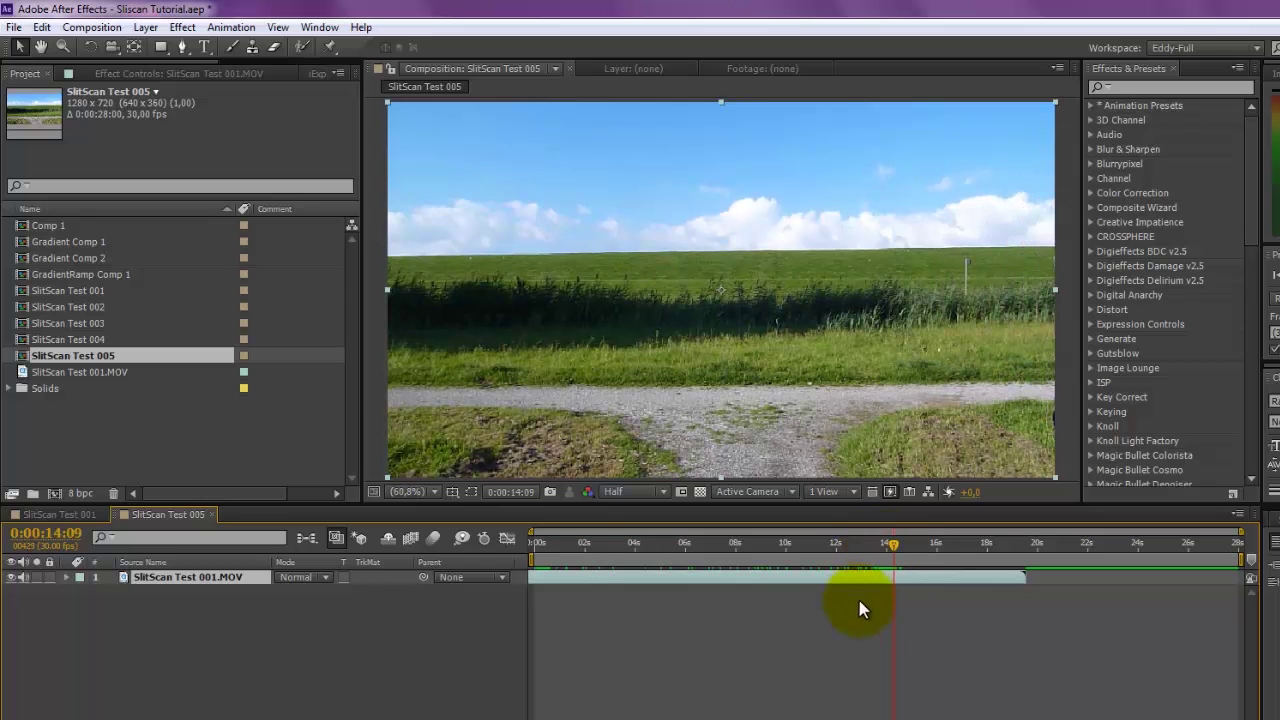
key("alt+bracketright")
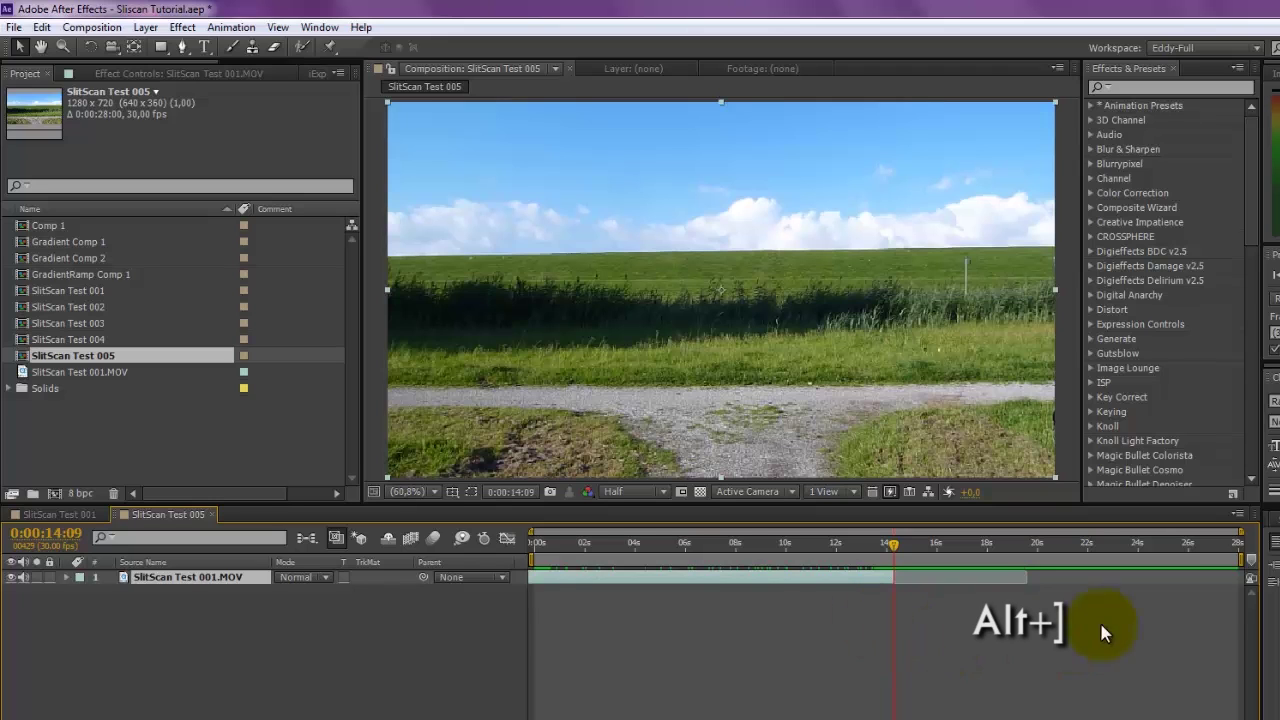
left_click_drag(1238, 561, 909, 570)
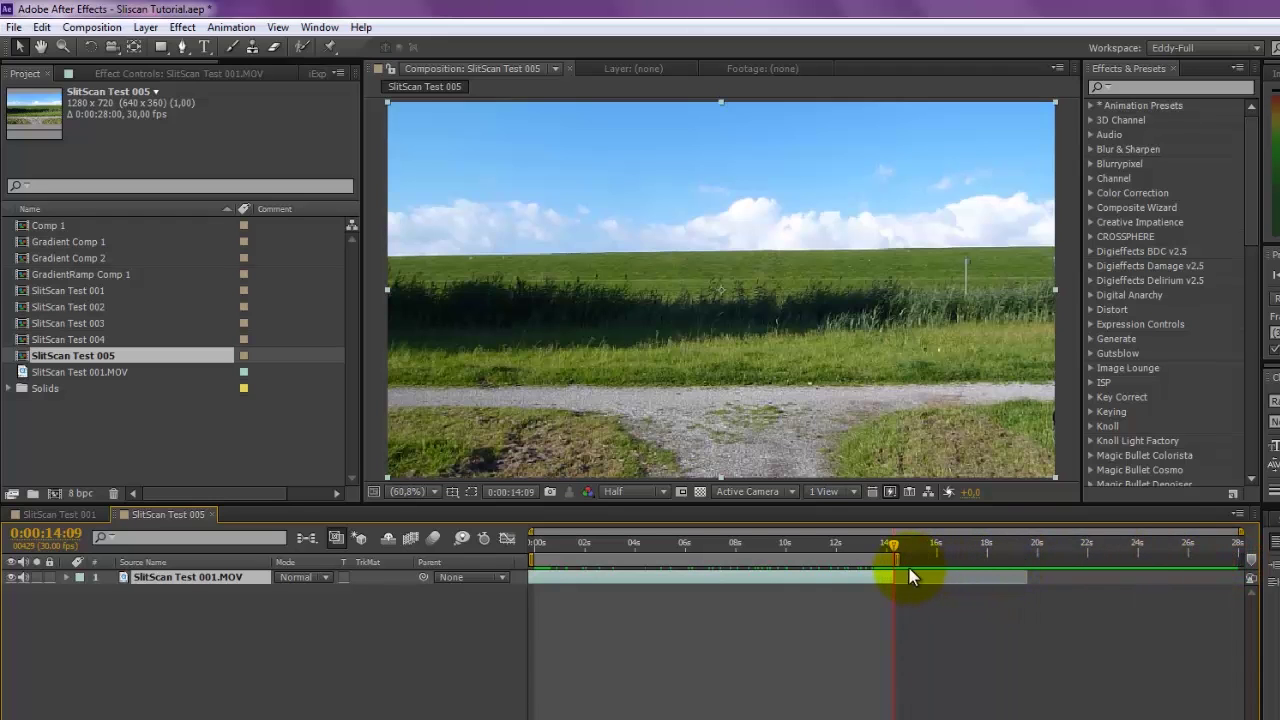
right_click(816, 559)
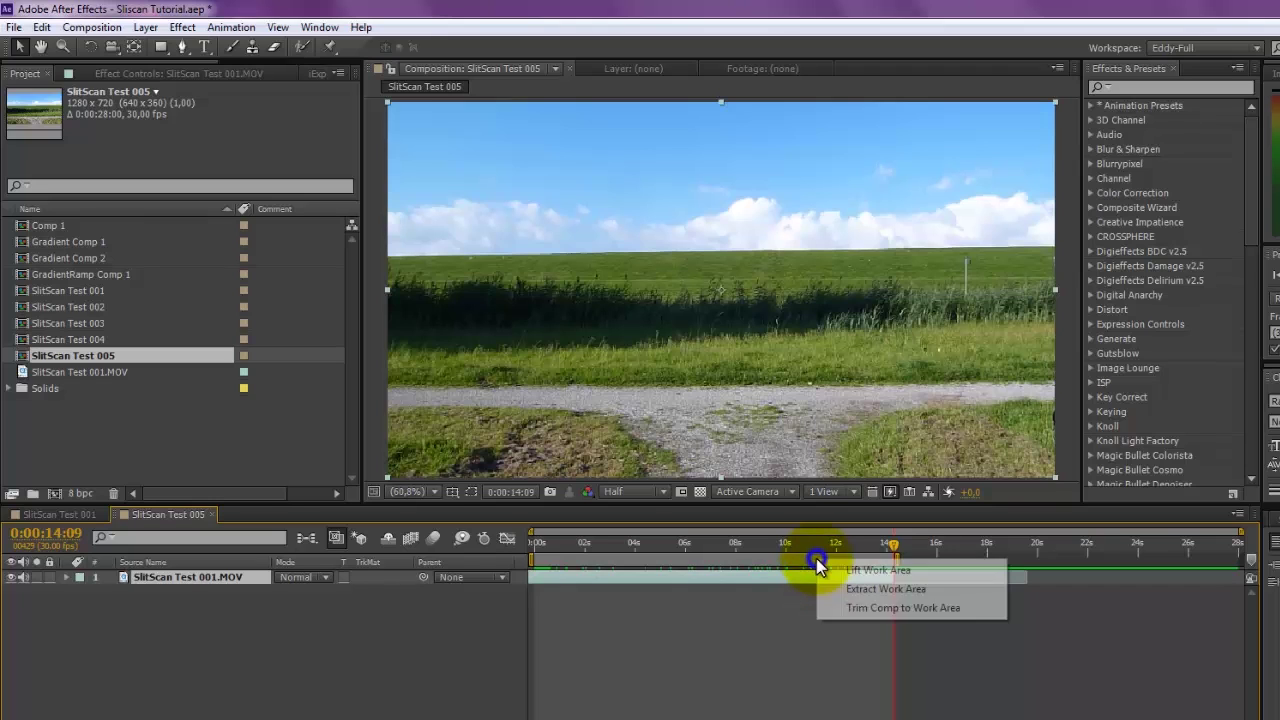
left_click(895, 608)
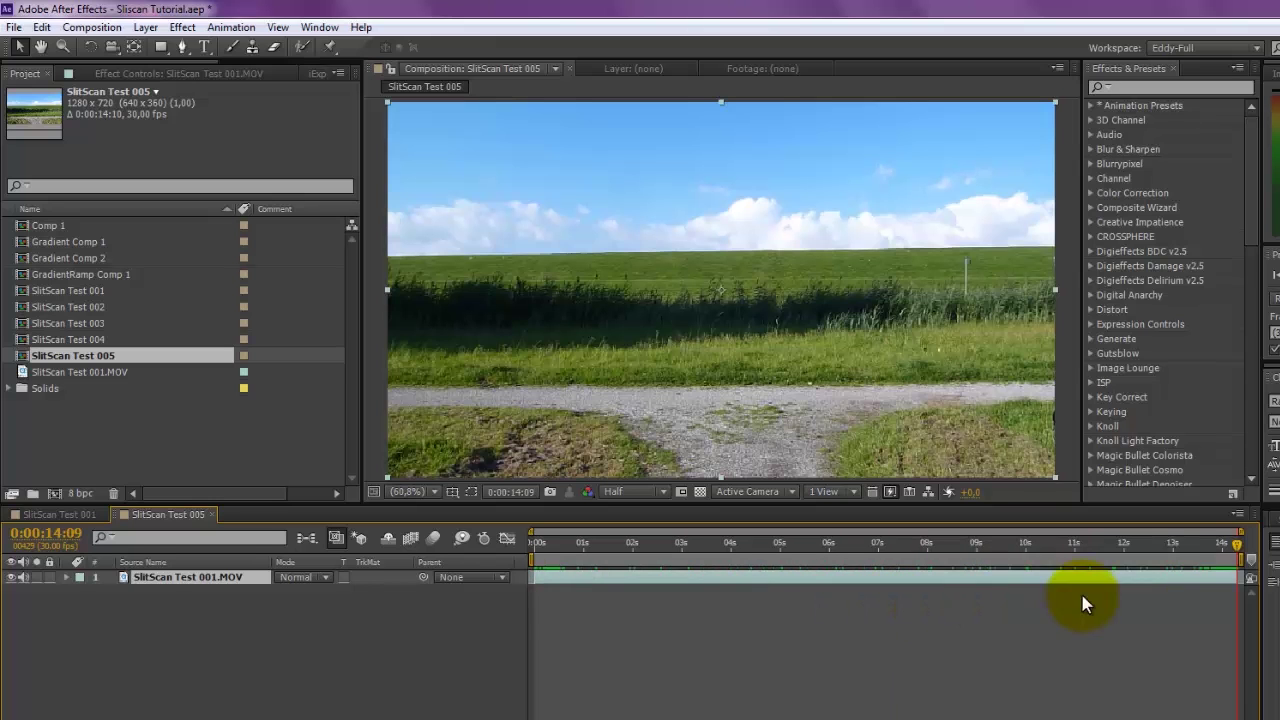
left_click_drag(1238, 551, 560, 555)
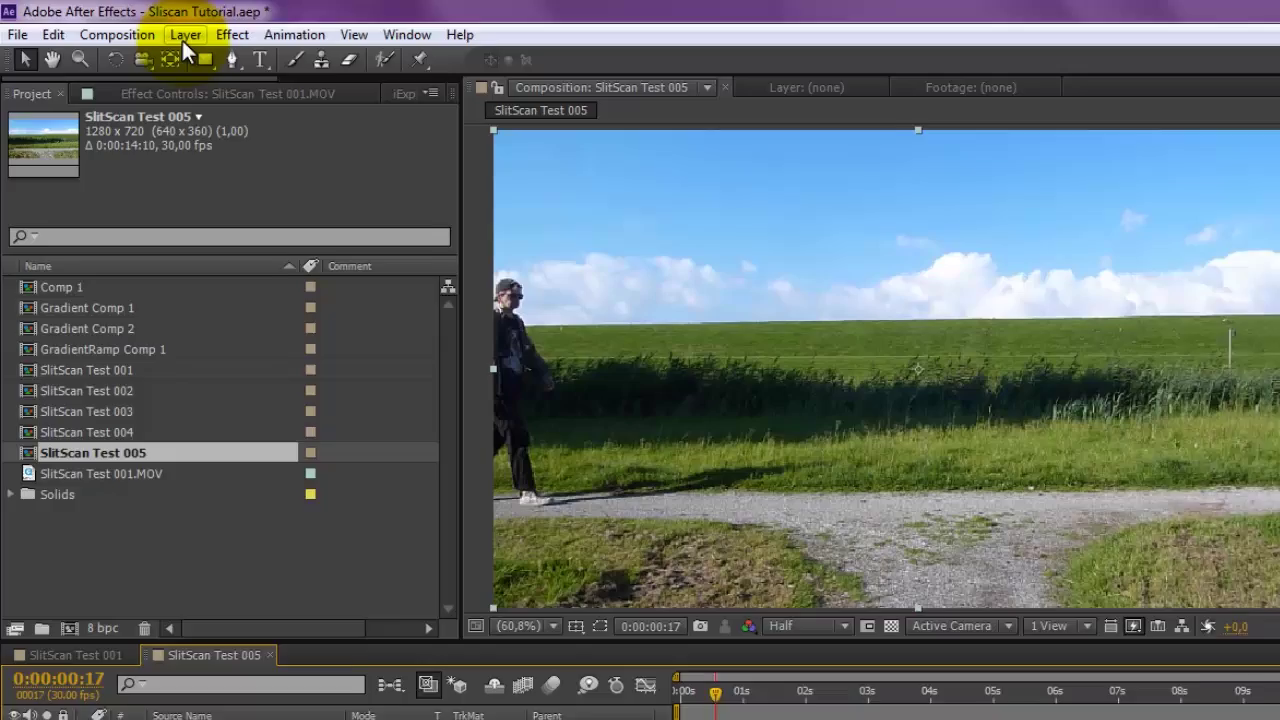
Add a black 1280×720 comp-size solid named 'Gradient'
left_click(146, 28)
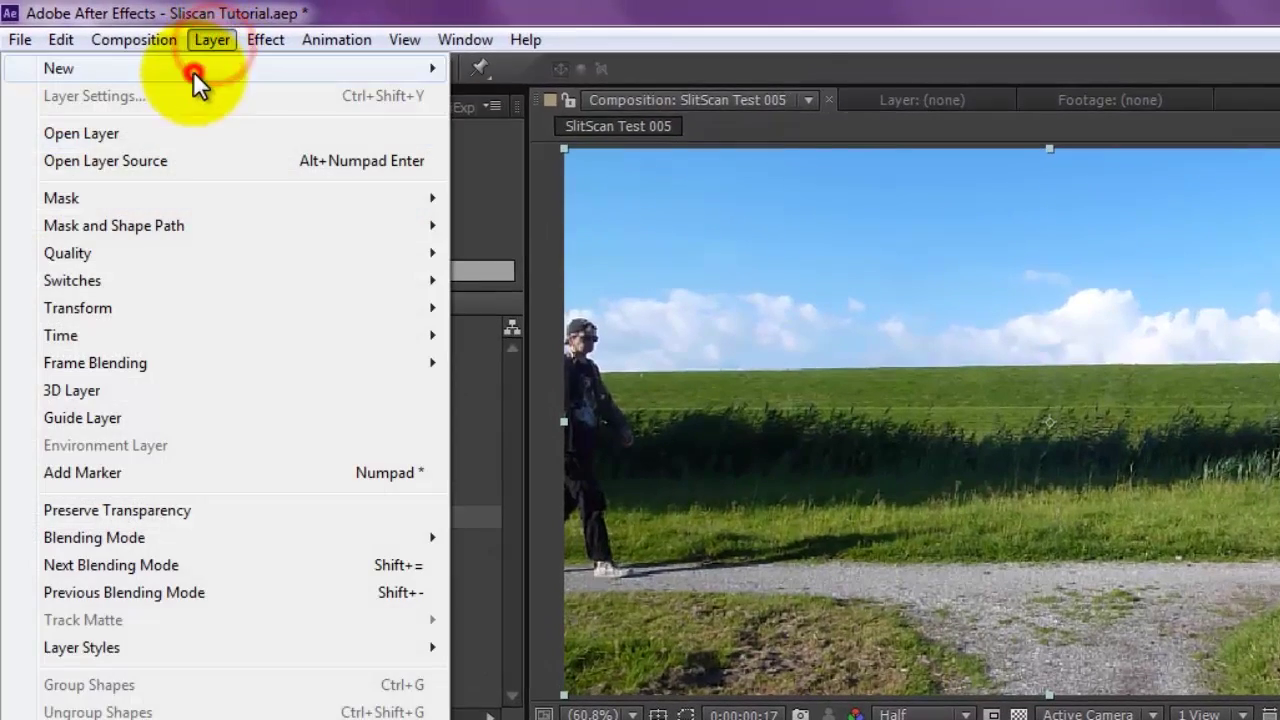
mouse_move(193, 71)
left_click(492, 100)
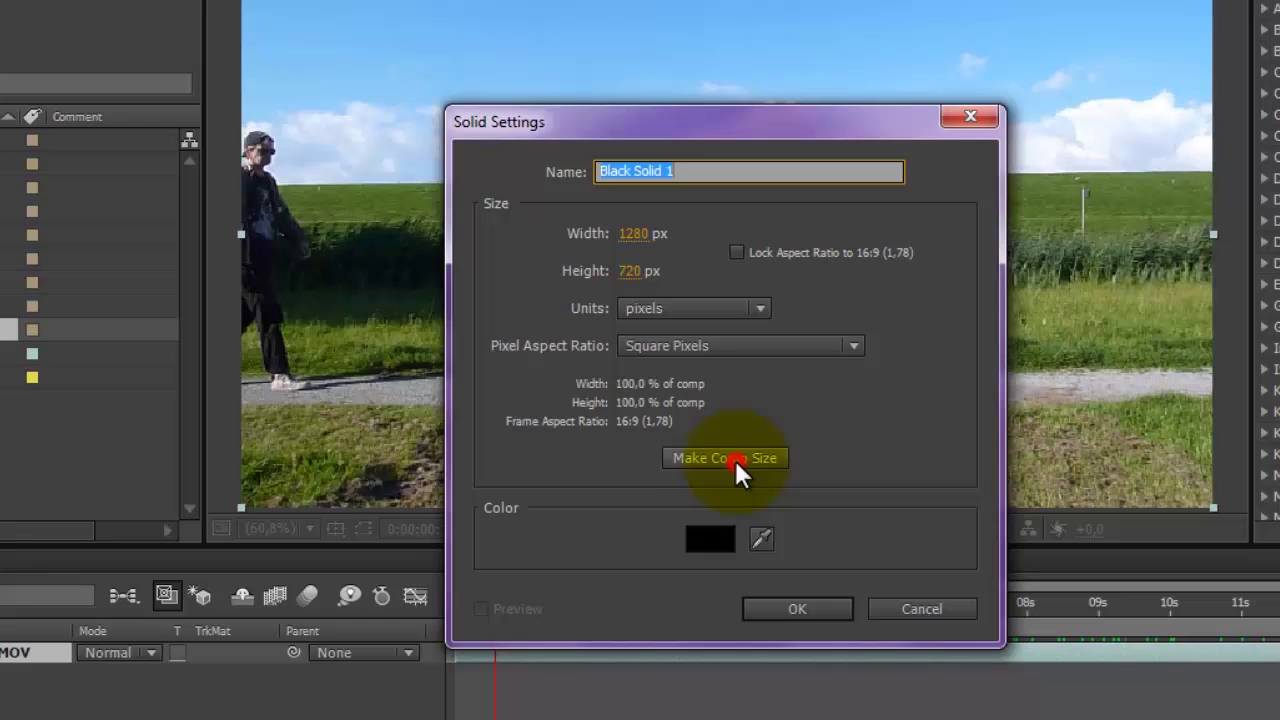
left_click(735, 462)
left_click_drag(714, 176, 575, 172)
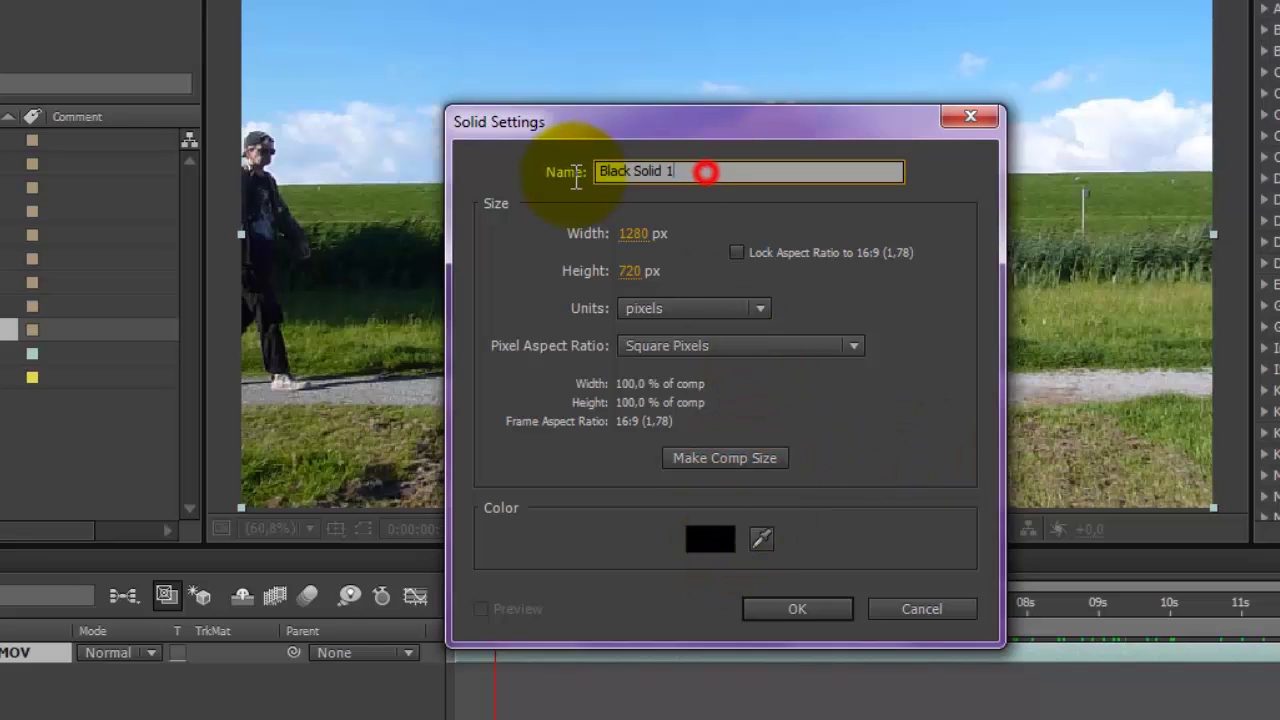
type("Gradient")
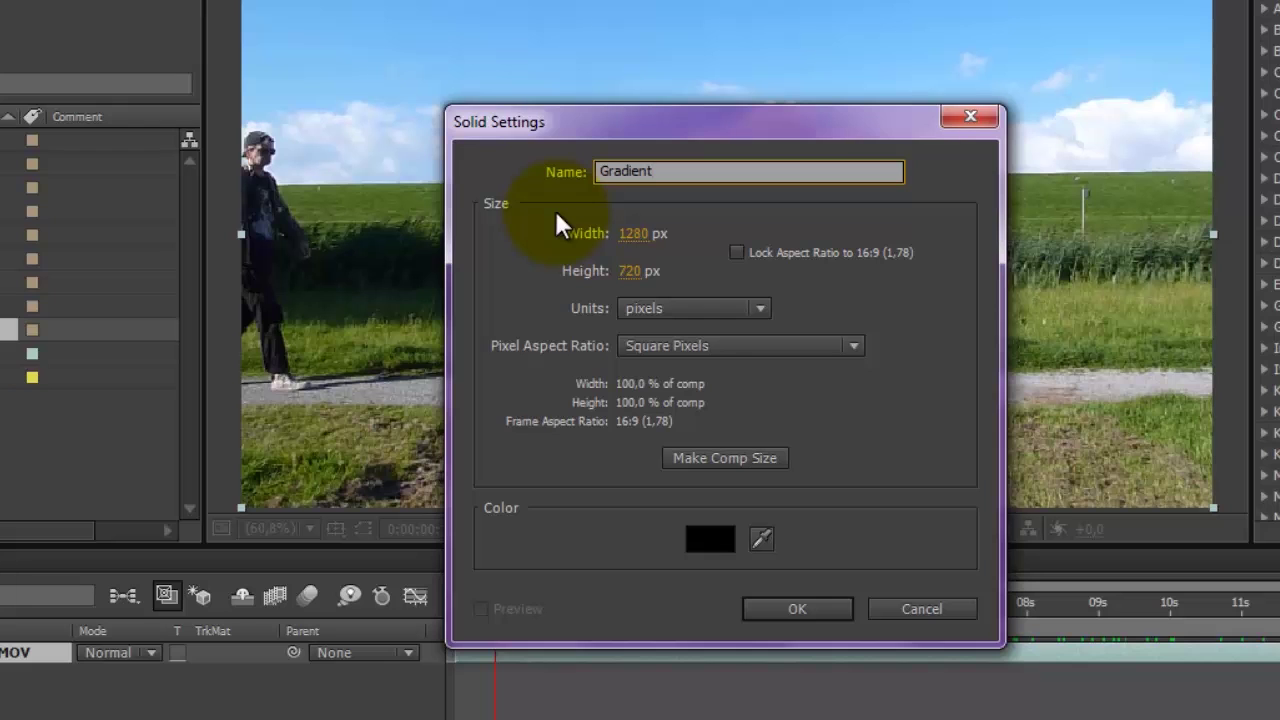
left_click(810, 608)
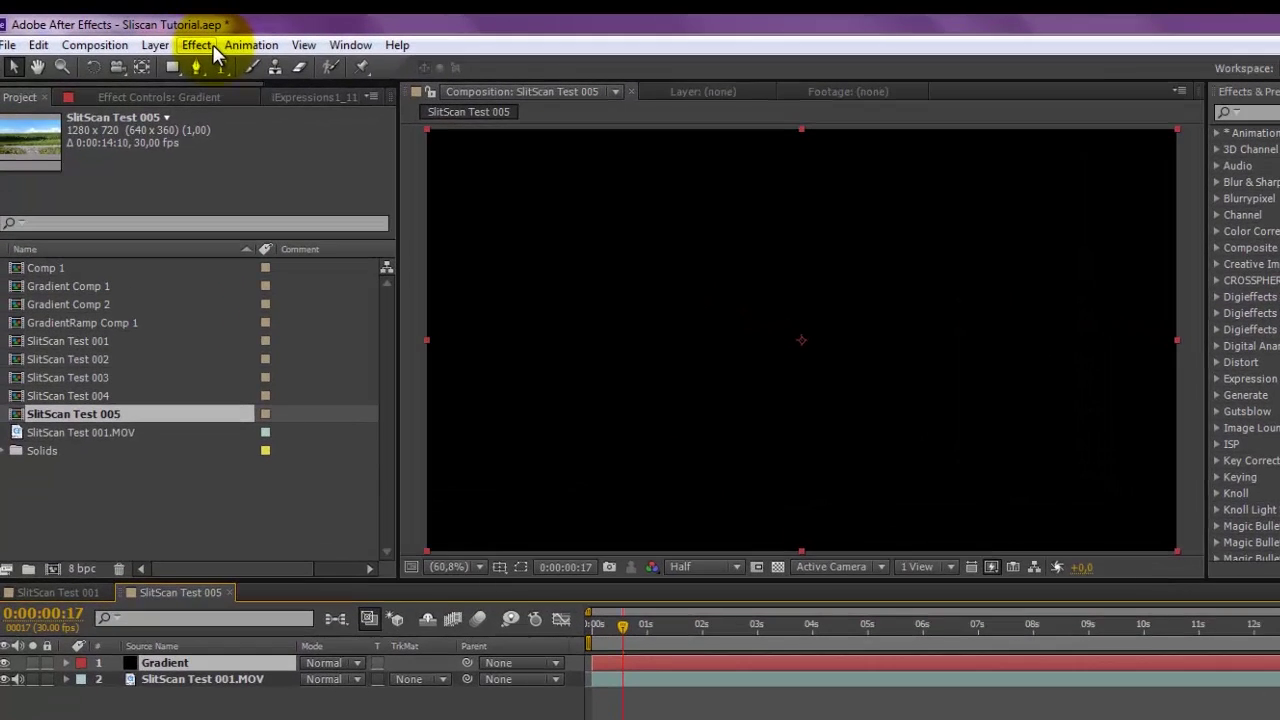
Apply the Generate > Ramp effect to the Gradient solid for a top-to-bottom black-to-white ramp
left_click(200, 46)
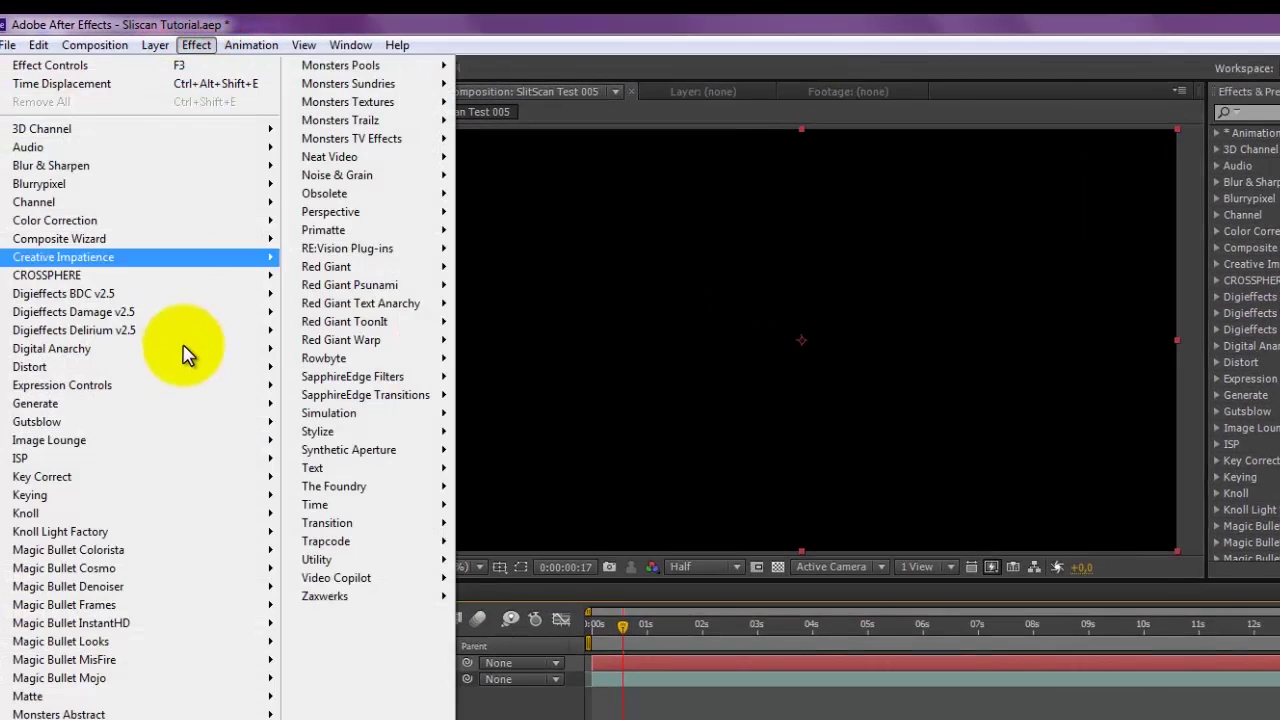
mouse_move(180, 406)
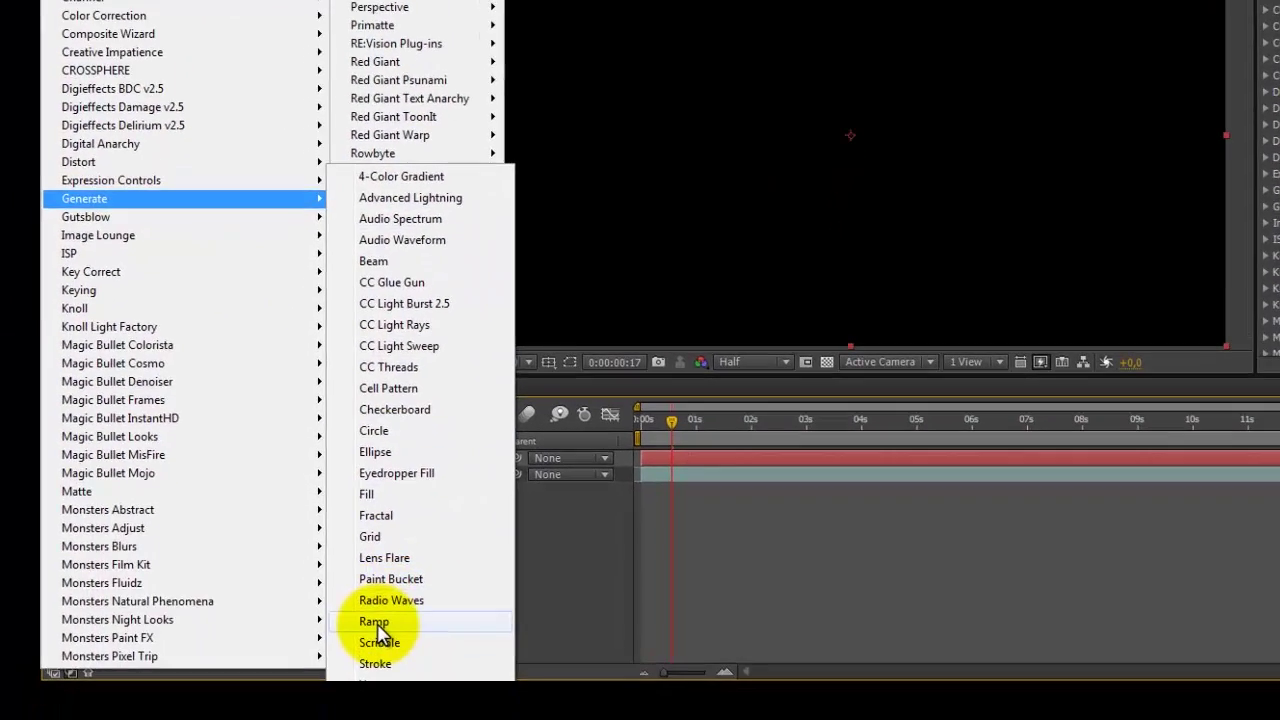
left_click(376, 622)
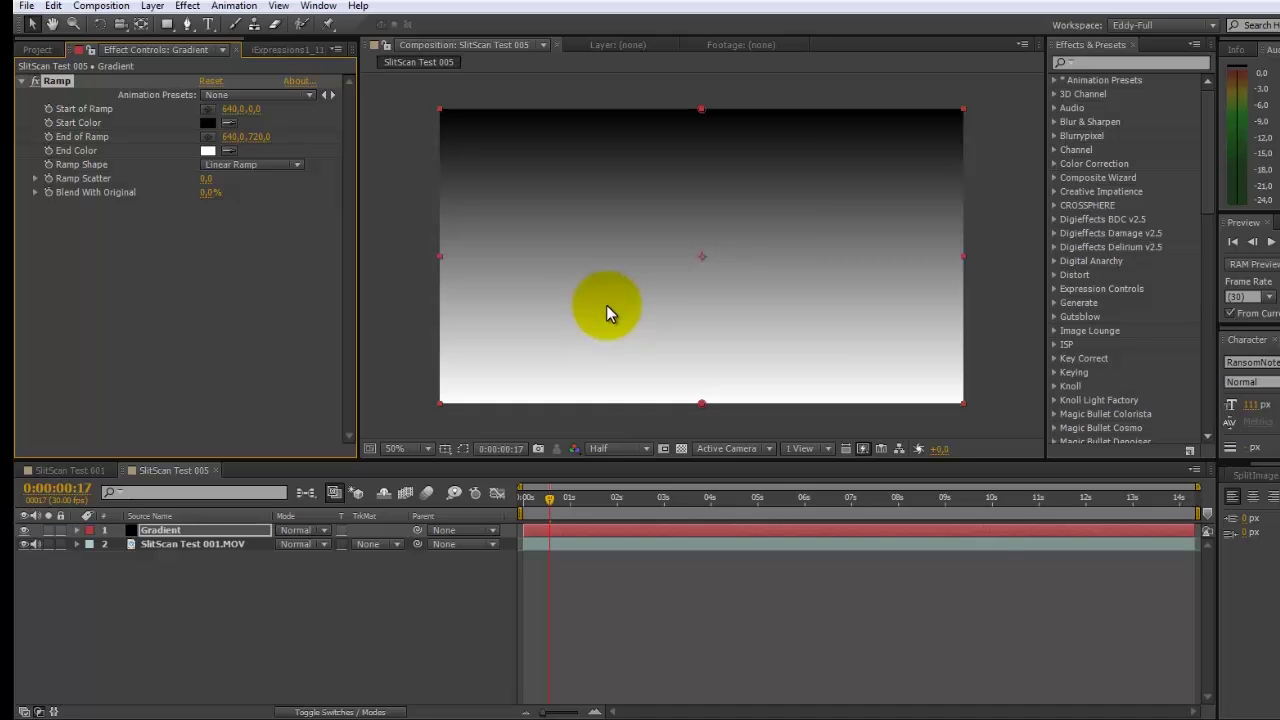
left_click(191, 531)
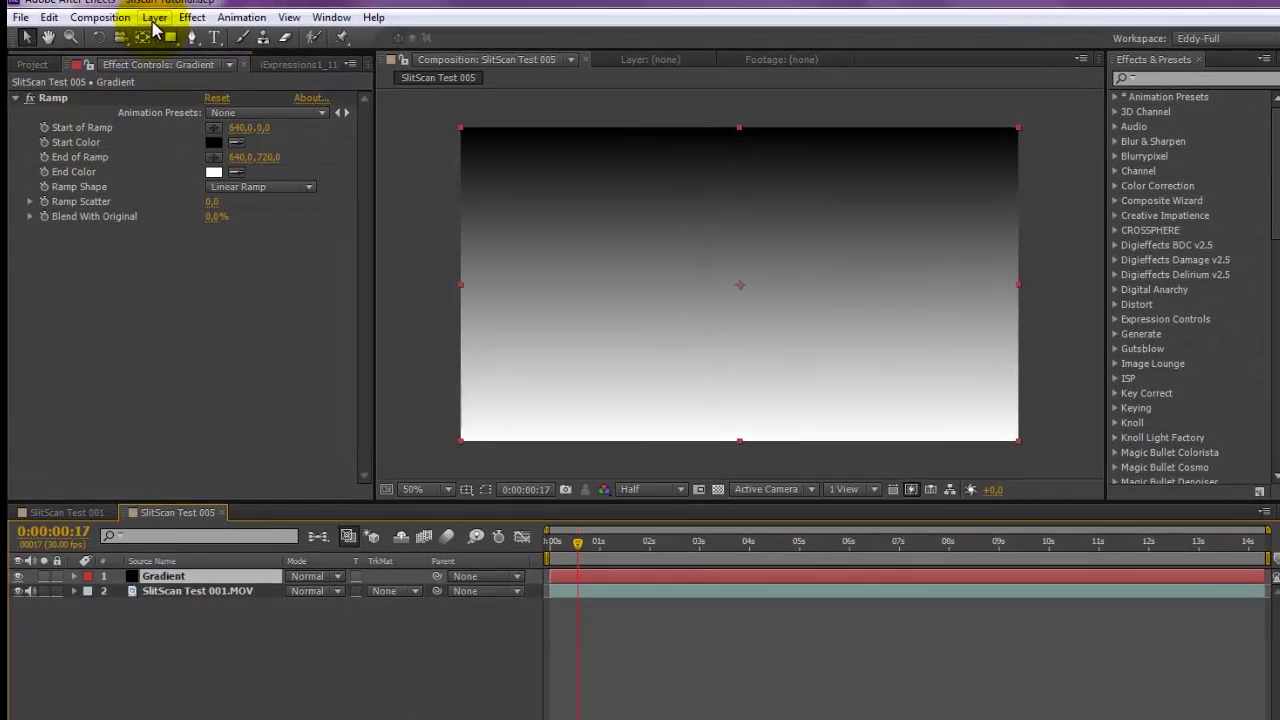
Pre-compose the Gradient layer into 'Gradient Comp 3', moving all attributes
left_click(152, 5)
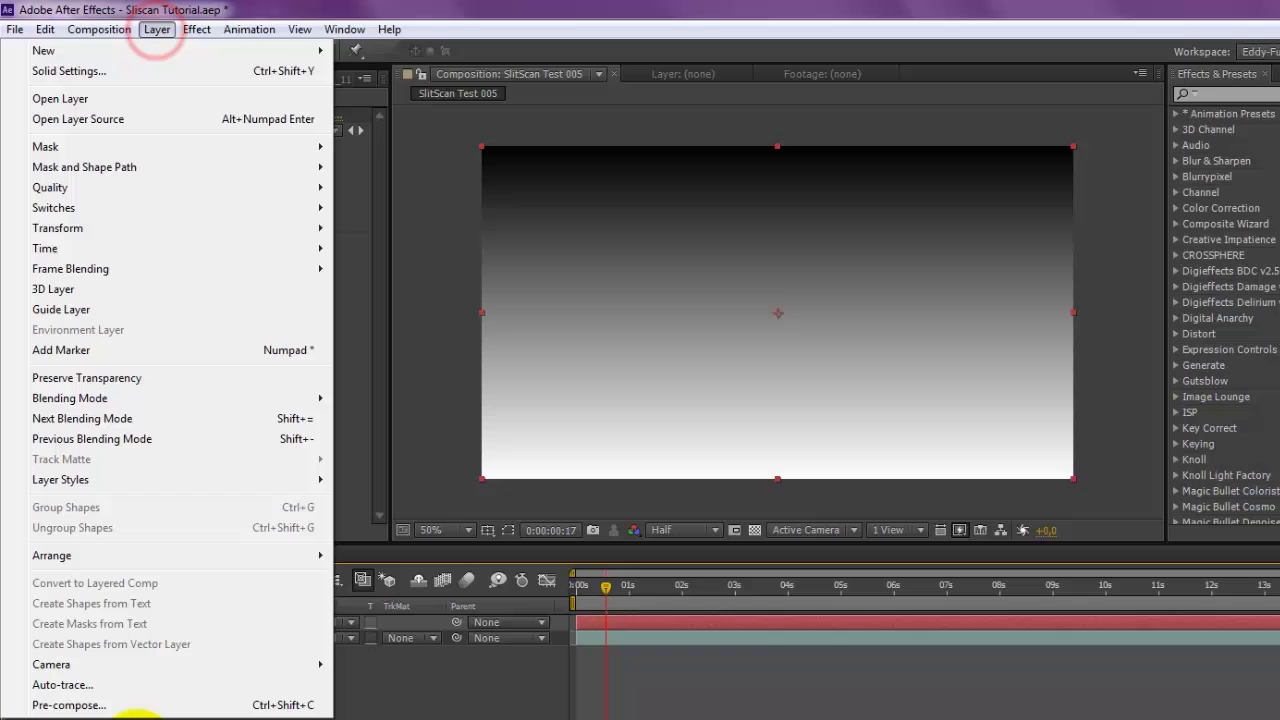
left_click(68, 705)
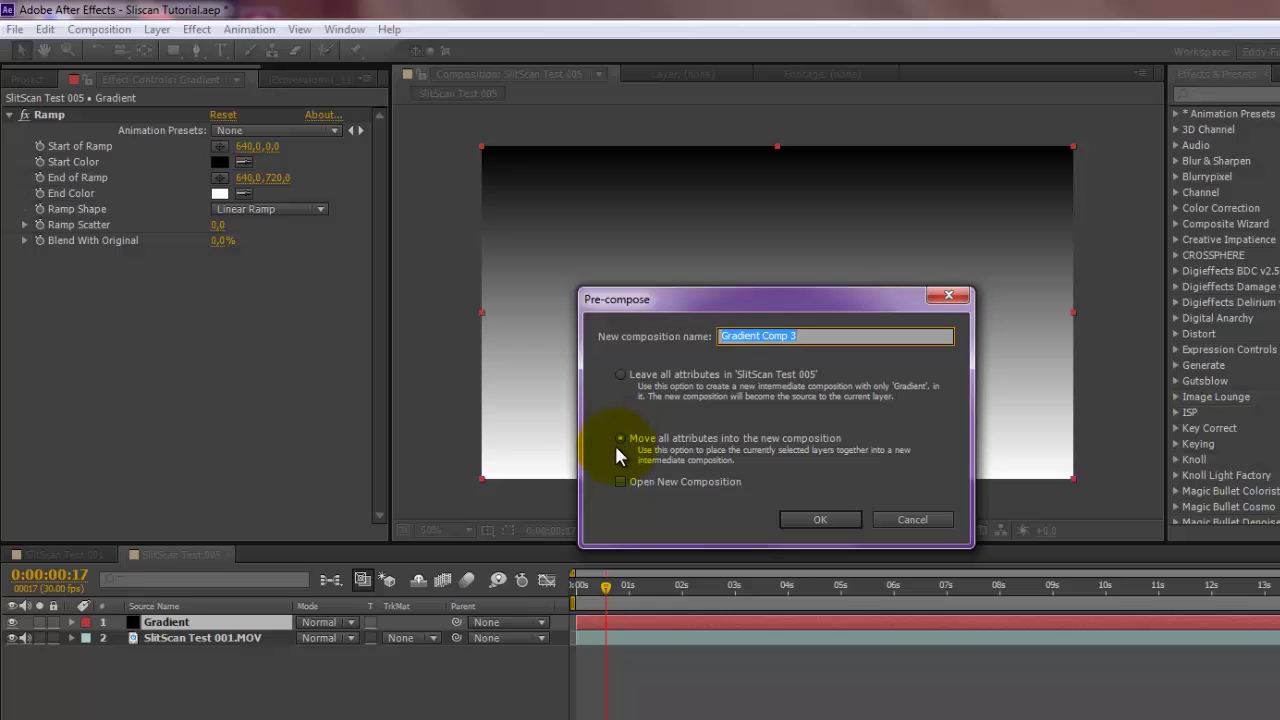
left_click(817, 518)
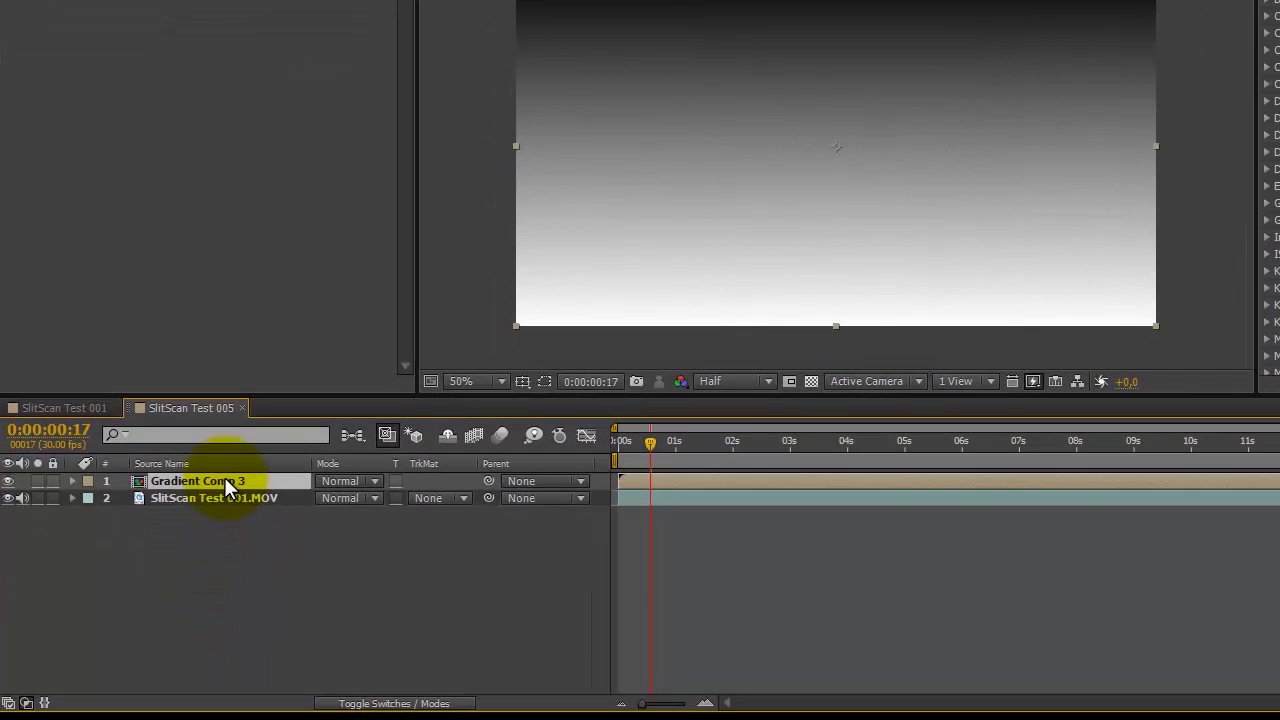
Move Gradient Comp 3 beneath the walking footage and turn off its visibility
left_click_drag(225, 488, 223, 518)
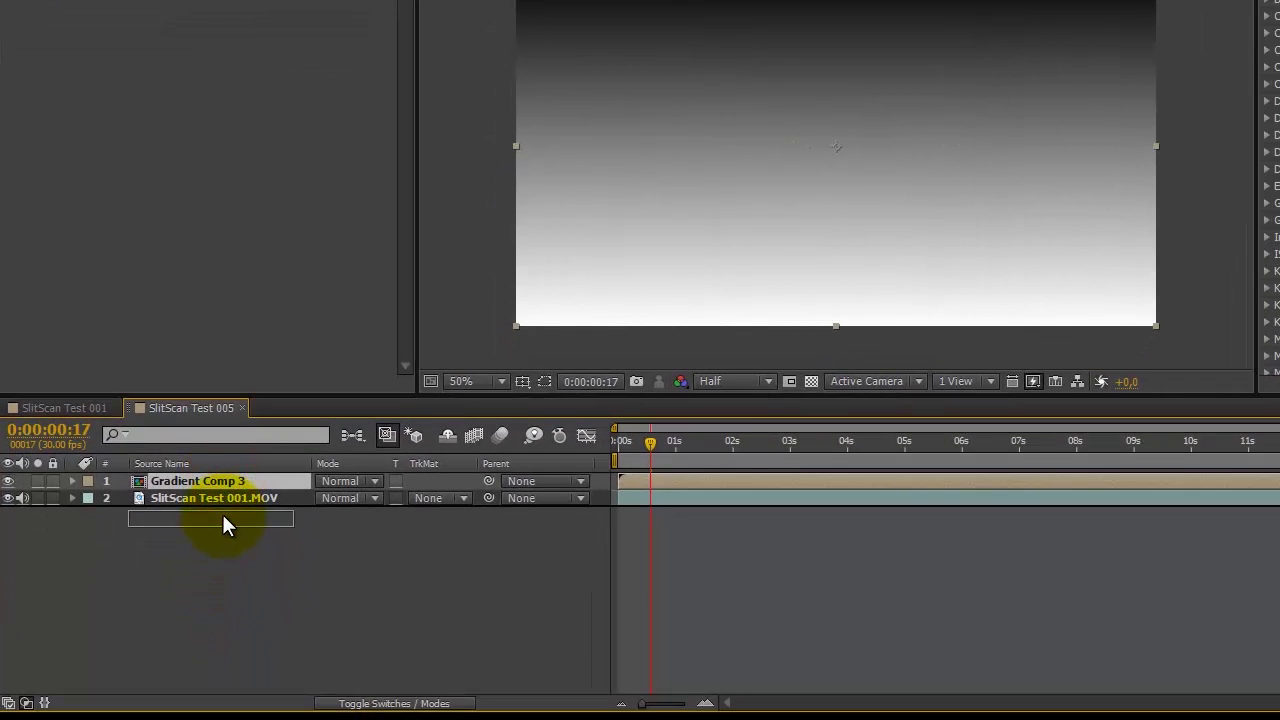
left_click_drag(222, 518, 222, 518)
left_click(8, 497)
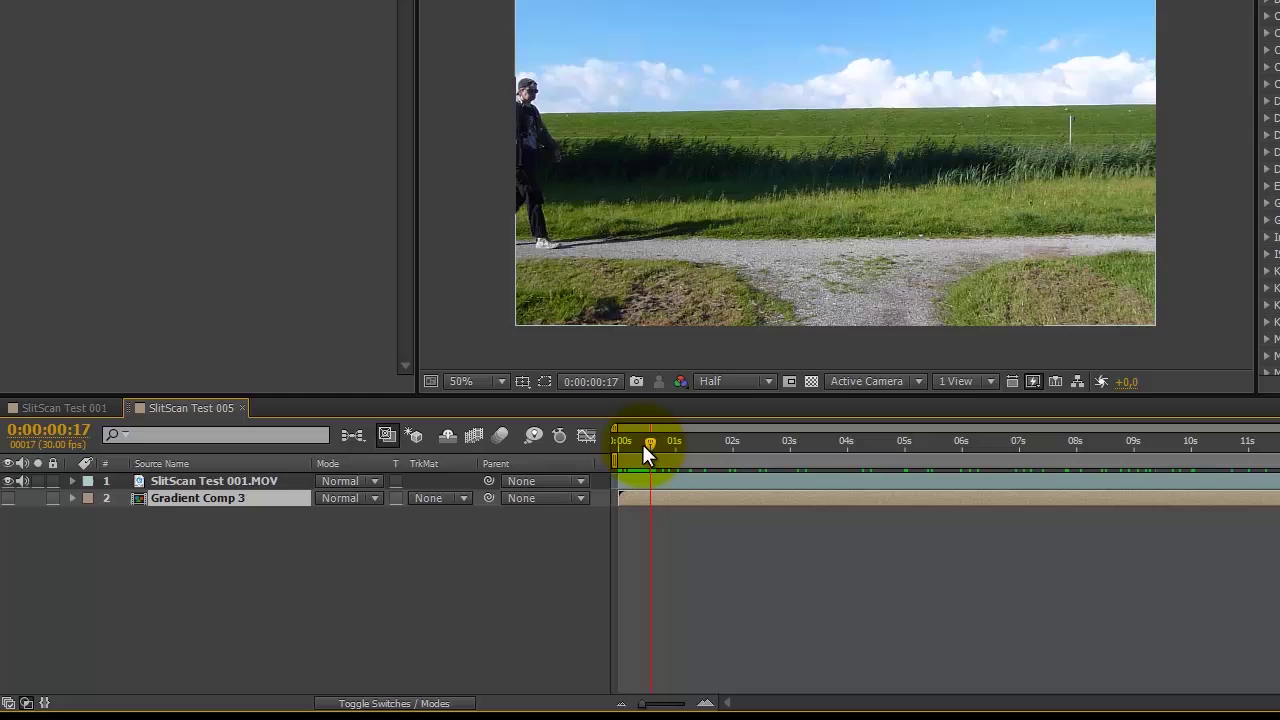
left_click_drag(651, 441, 673, 440)
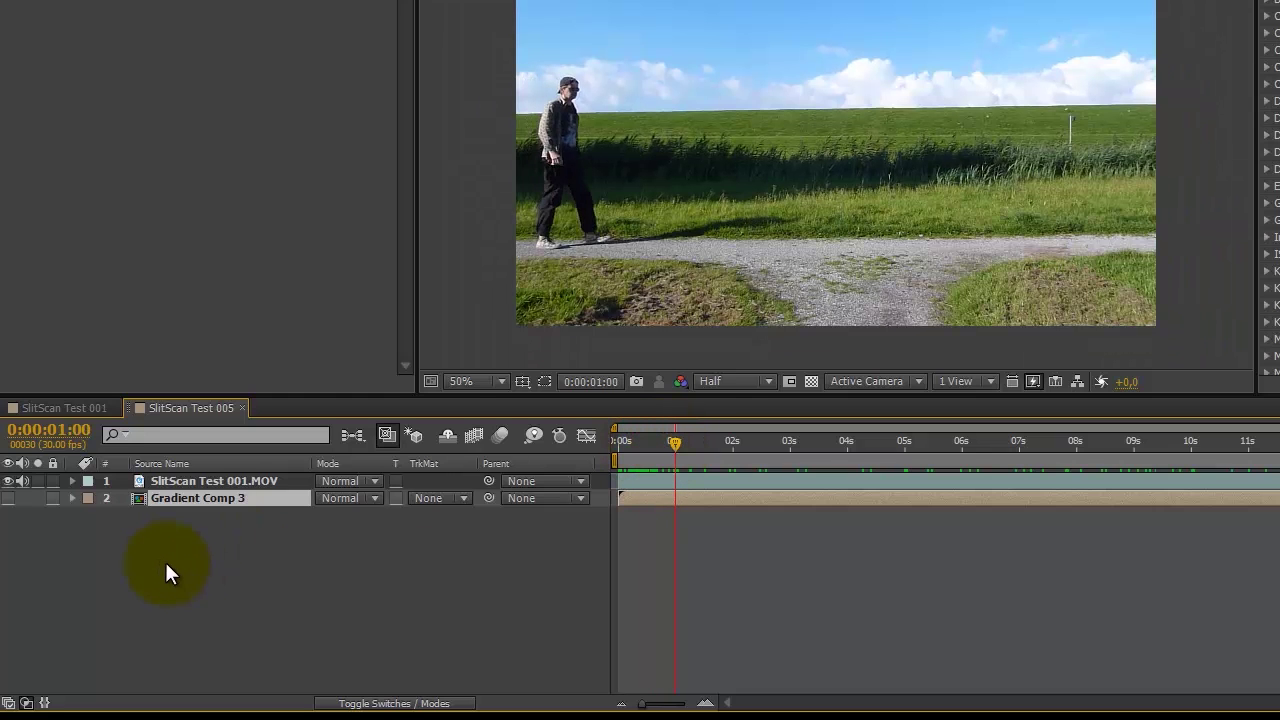
left_click(223, 480)
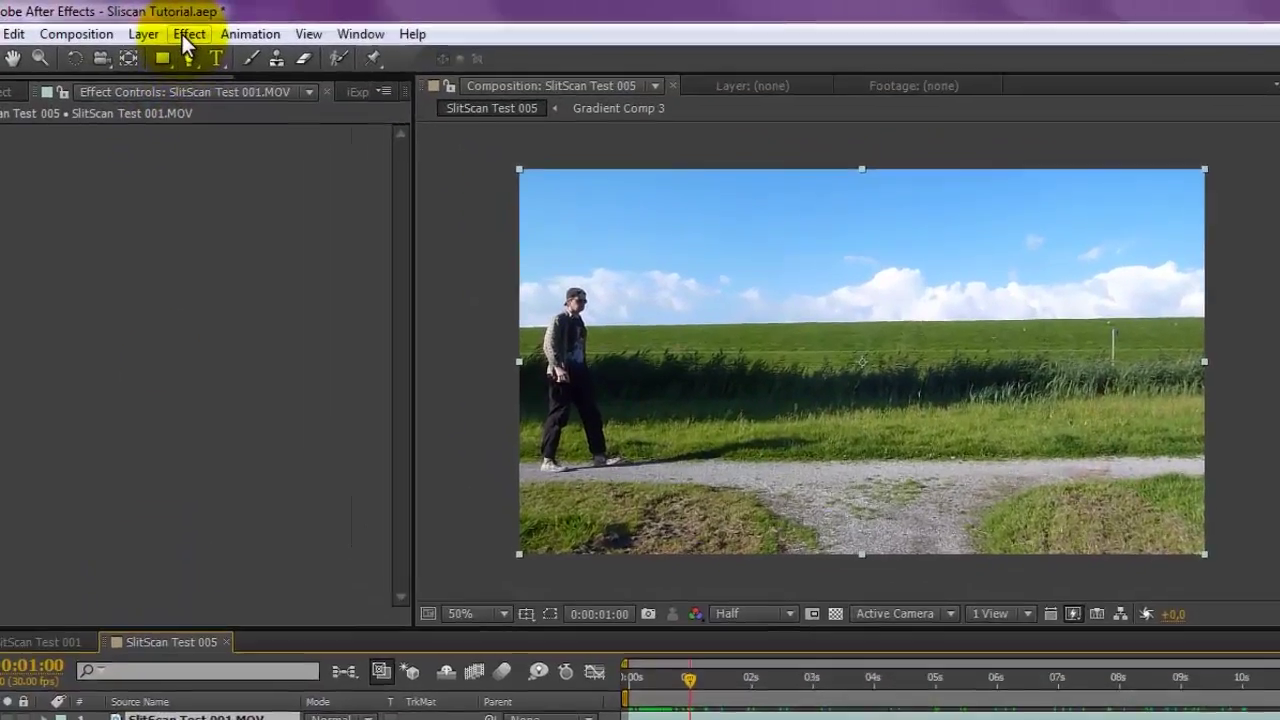
Apply Effect > Time > Time Displacement to the SlitScan Test 001.MOV layer
left_click(186, 34)
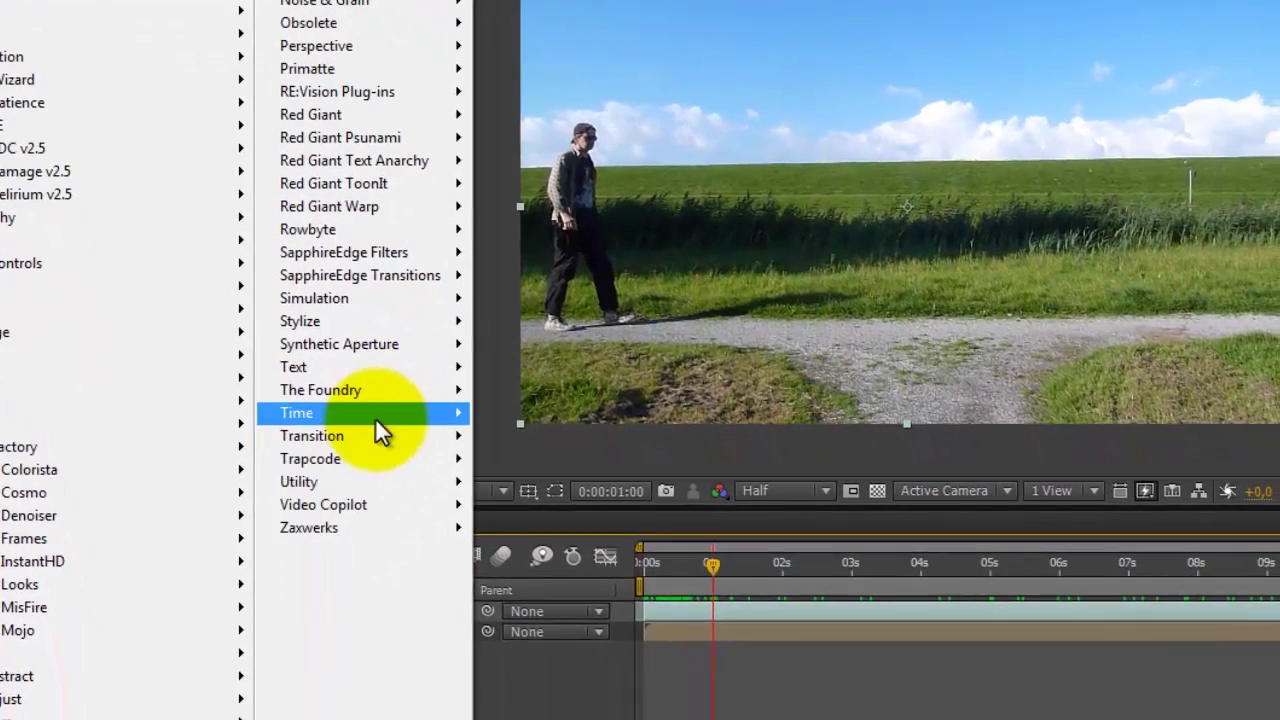
mouse_move(375, 417)
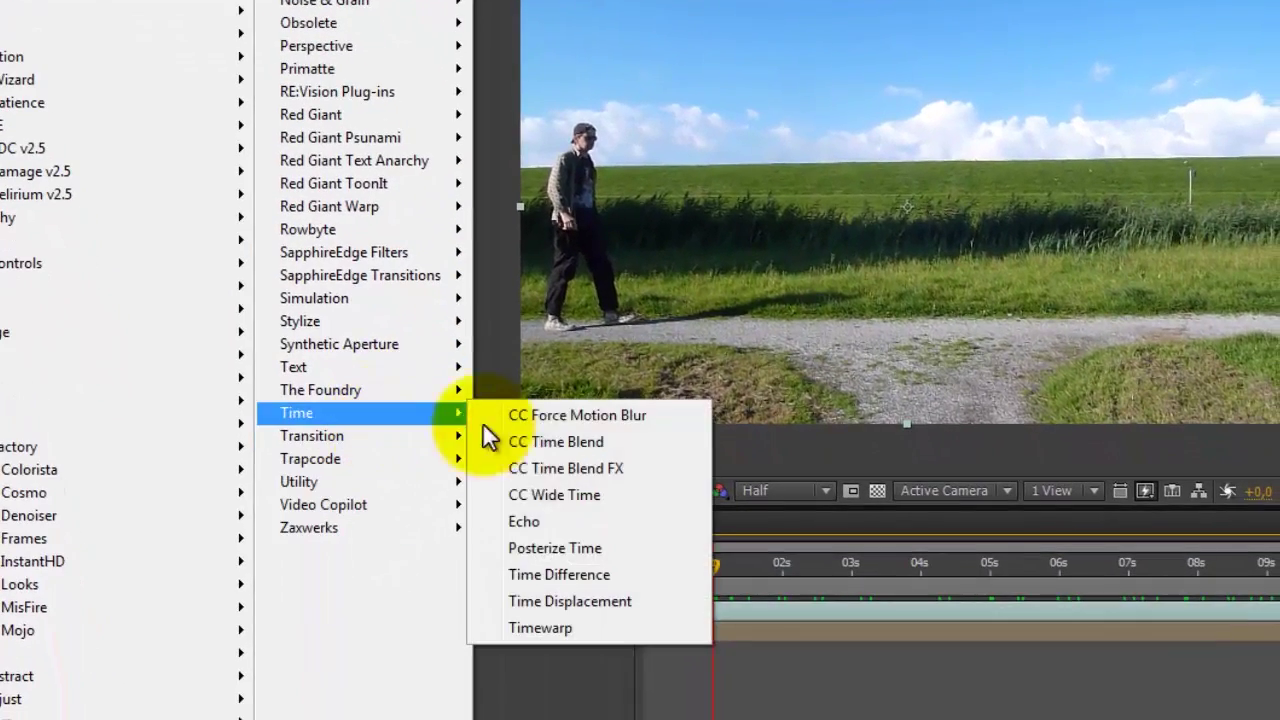
left_click(531, 598)
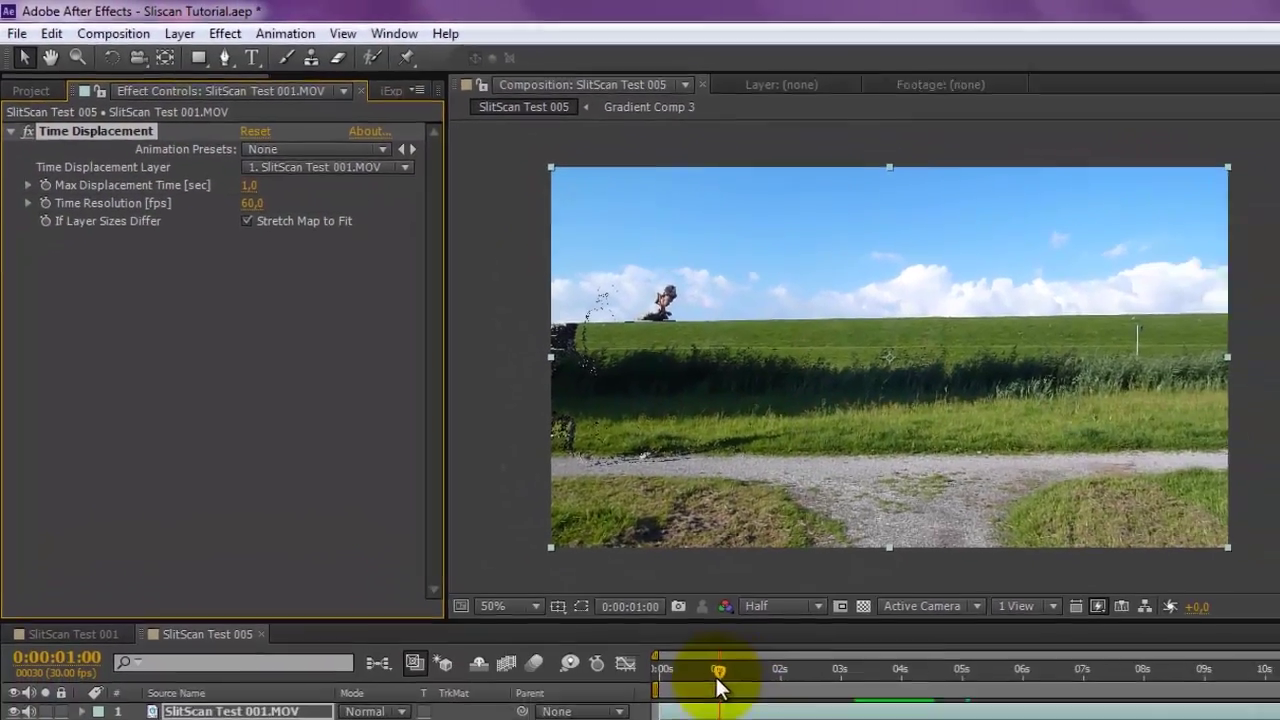
left_click_drag(657, 615, 763, 616)
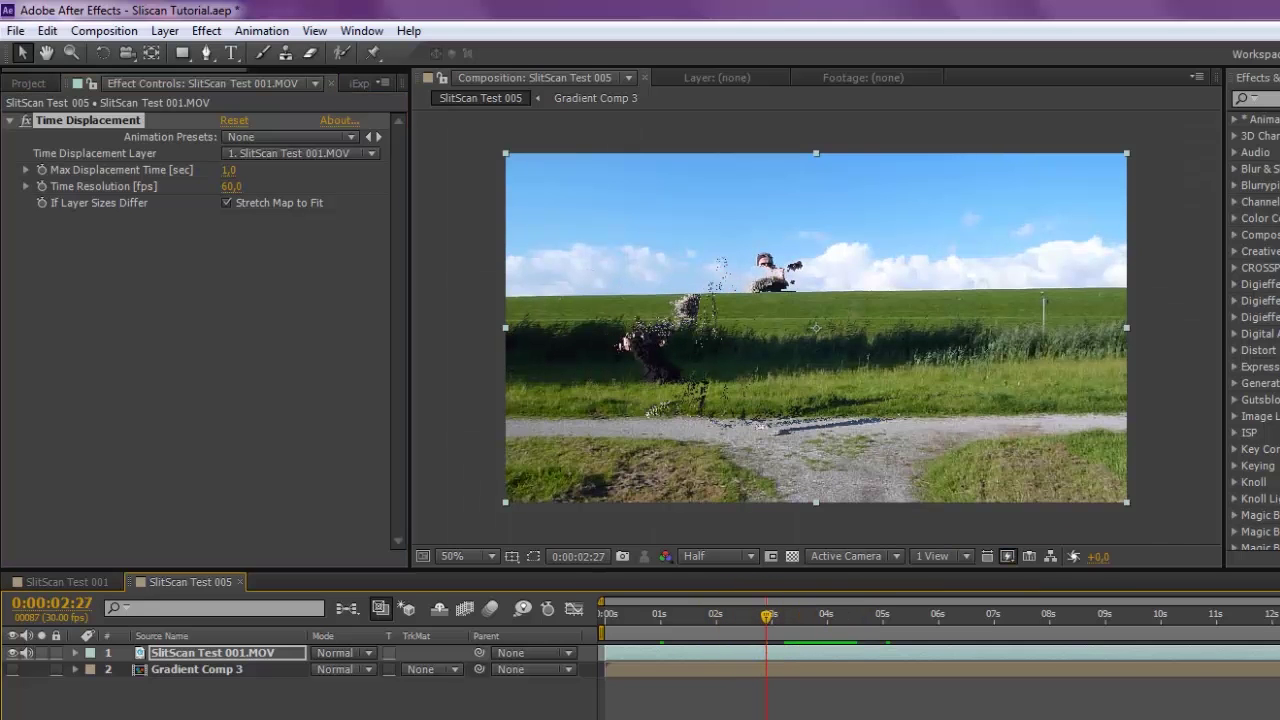
Play the comp to check the smear, mute the footage audio, and scrub to about 4 seconds
key("space")
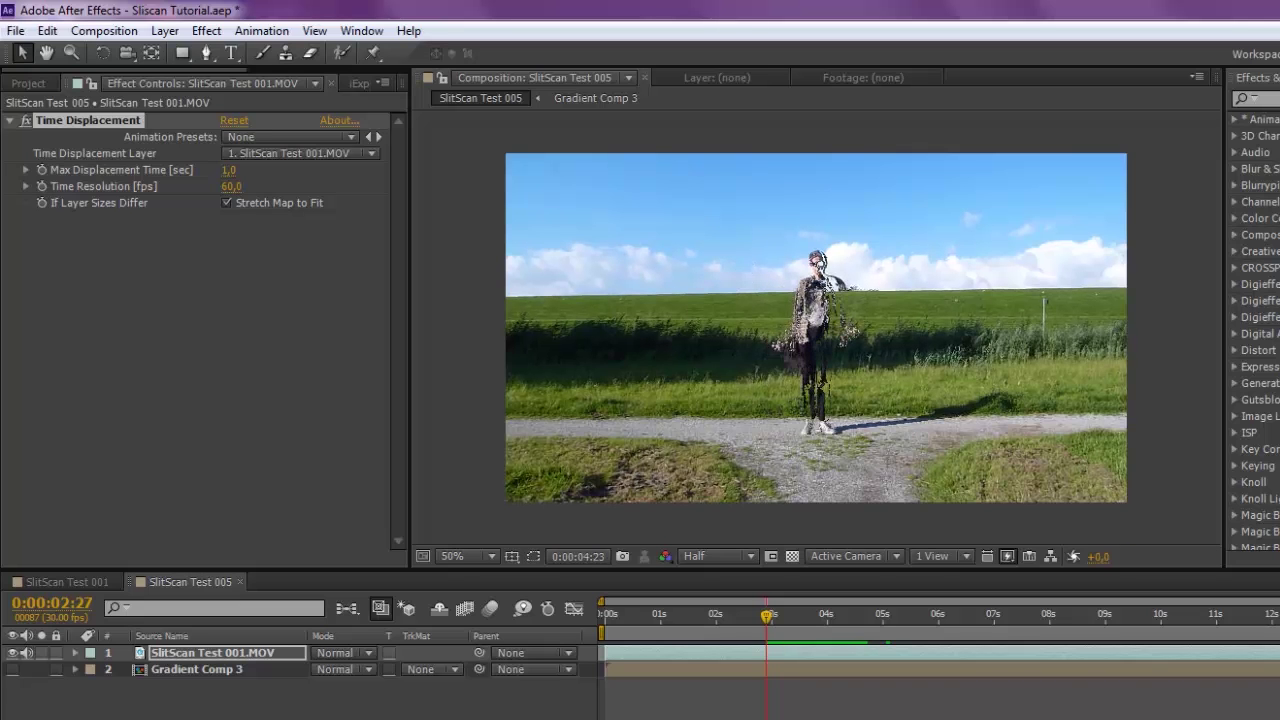
key("space")
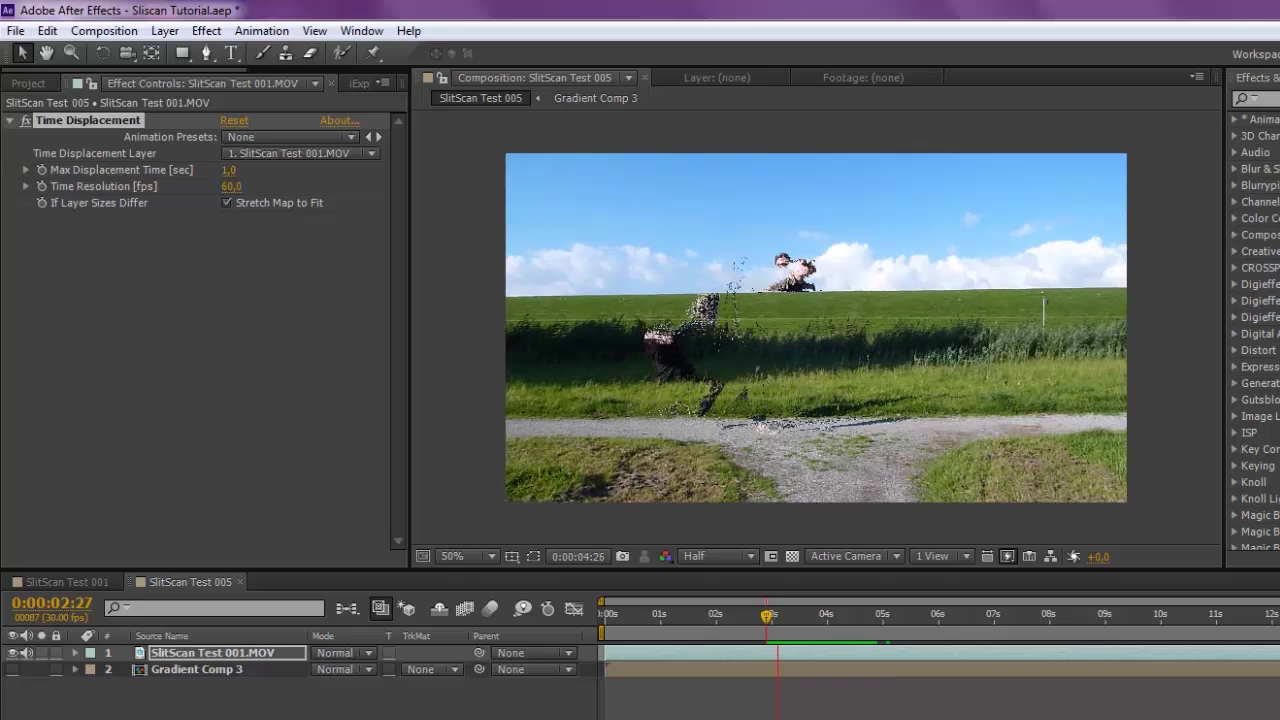
left_click(25, 655)
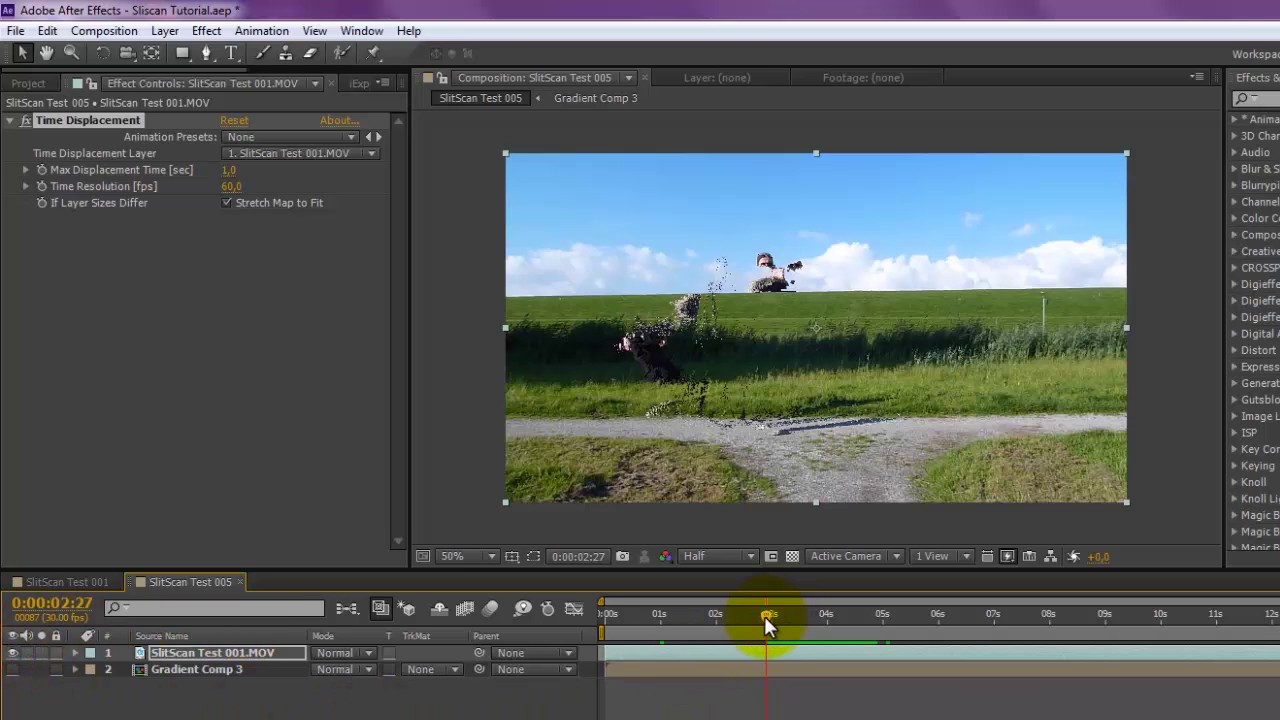
left_click_drag(765, 616, 814, 615)
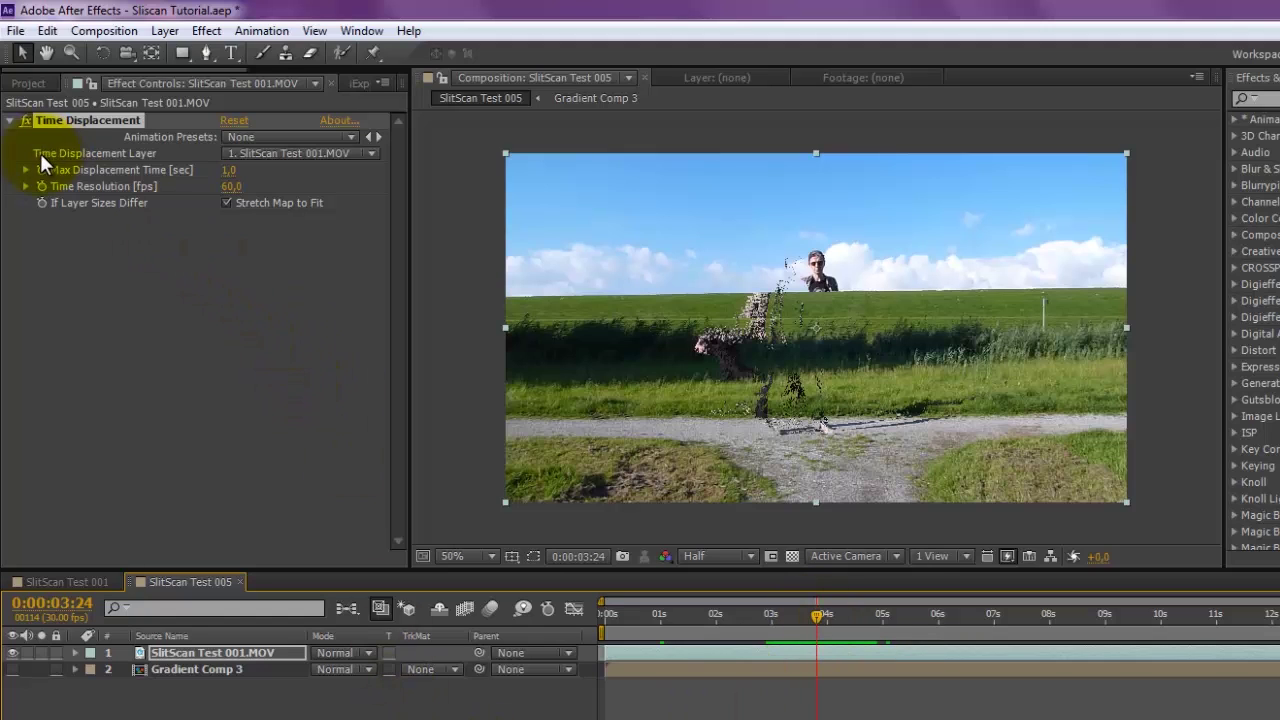
Set Time Displacement's map layer to Gradient Comp 3, max displacement 3.0 s, resolution 119 fps
left_click(370, 151)
left_click(301, 223)
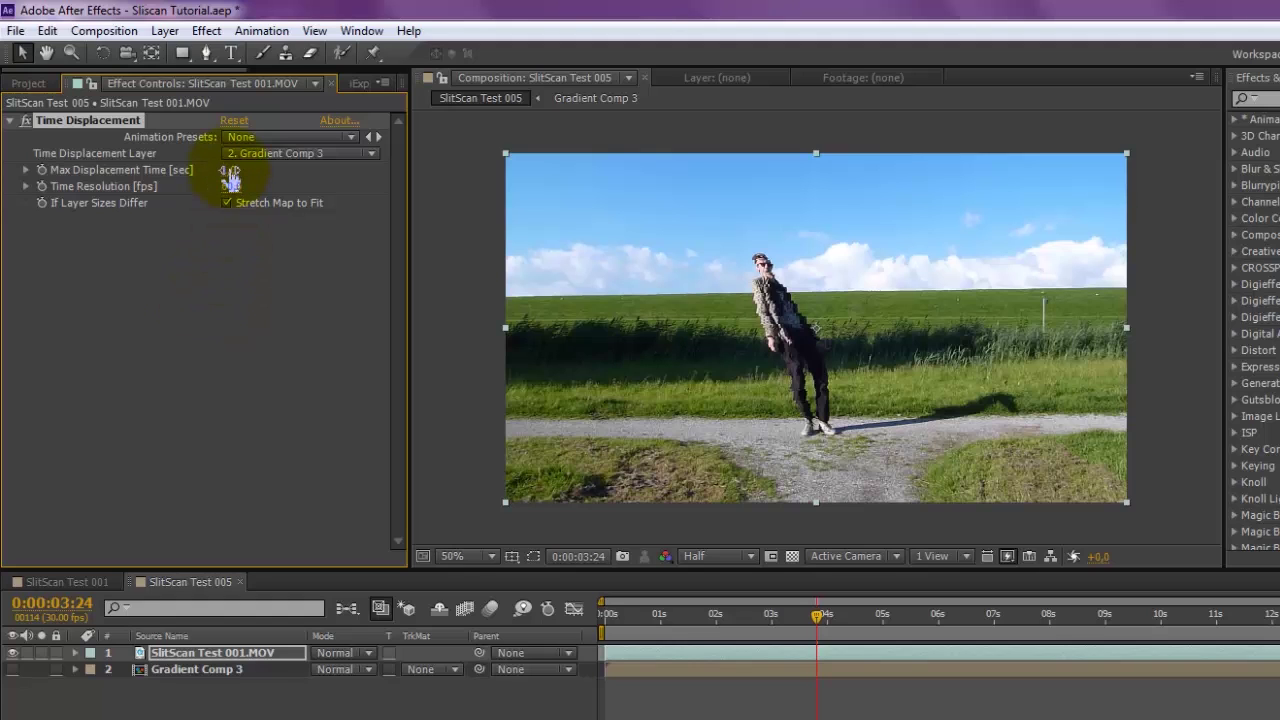
left_click_drag(231, 169, 281, 171)
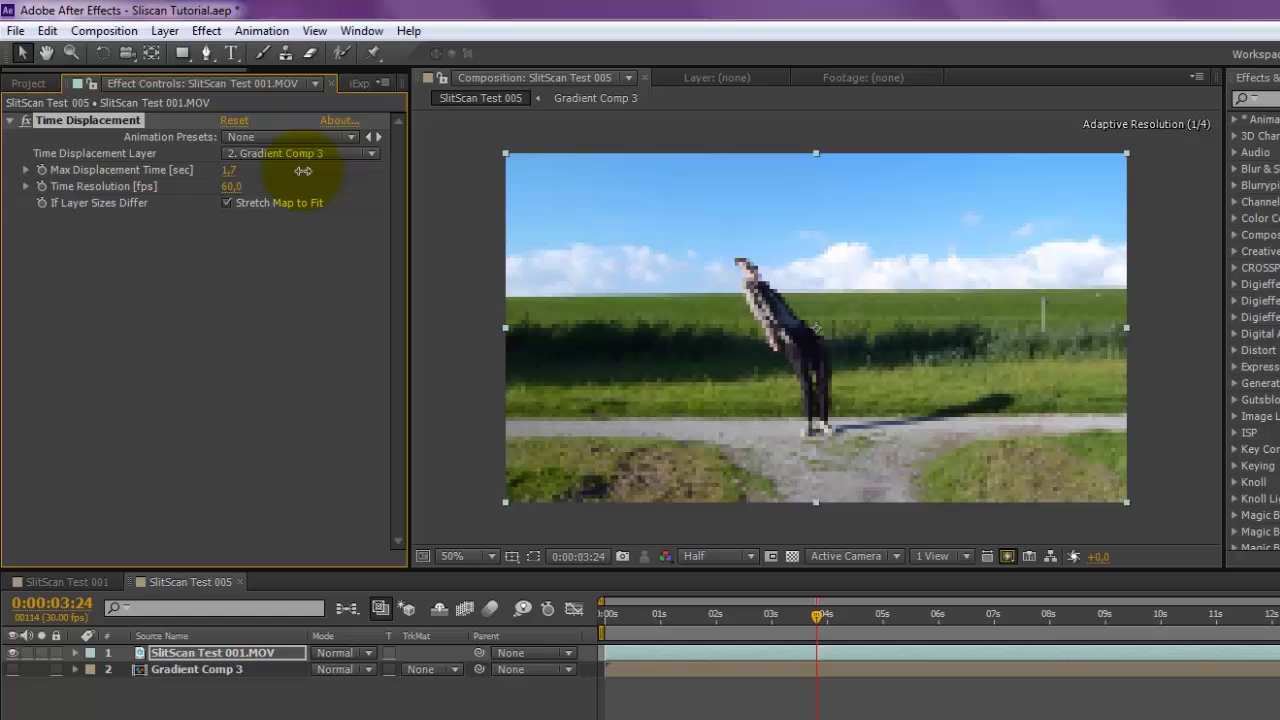
left_click_drag(229, 170, 432, 186)
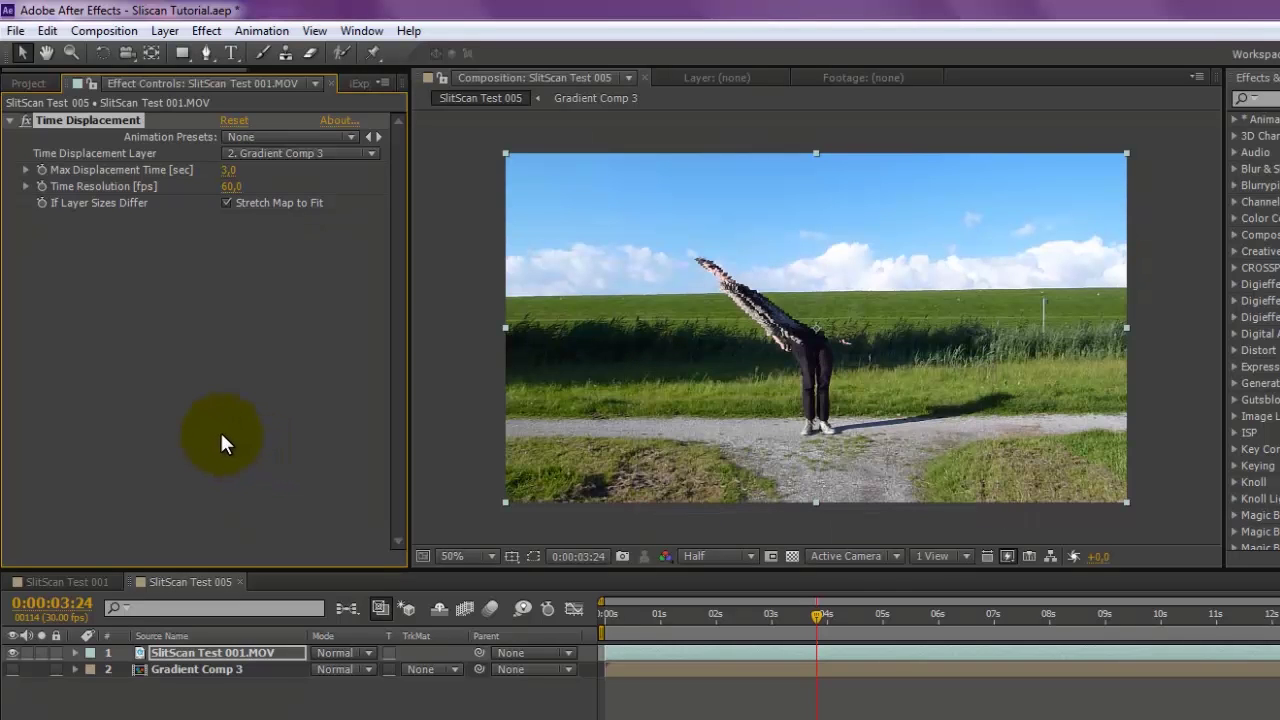
left_click_drag(230, 187, 309, 223)
left_click(755, 302)
Run and stop a RAM preview of the slit-scan starting at 0:00:01:07
left_click_drag(814, 612, 713, 624)
left_click(670, 621)
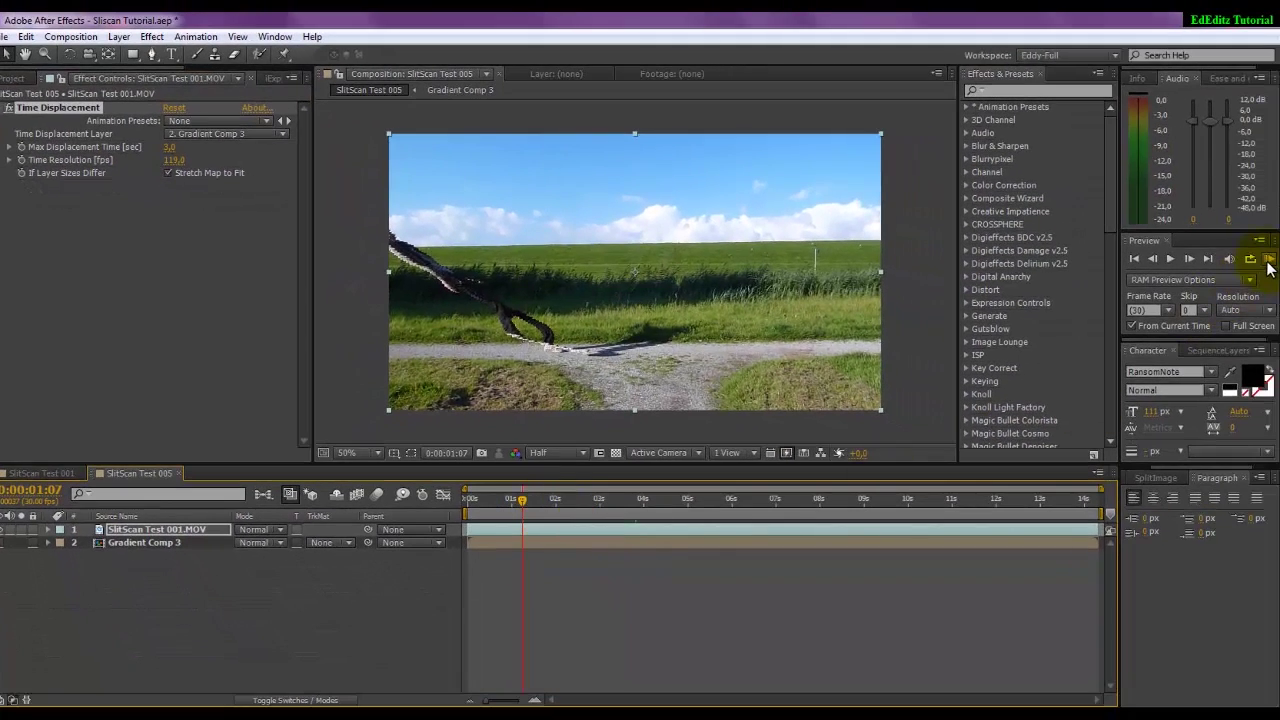
left_click(1269, 260)
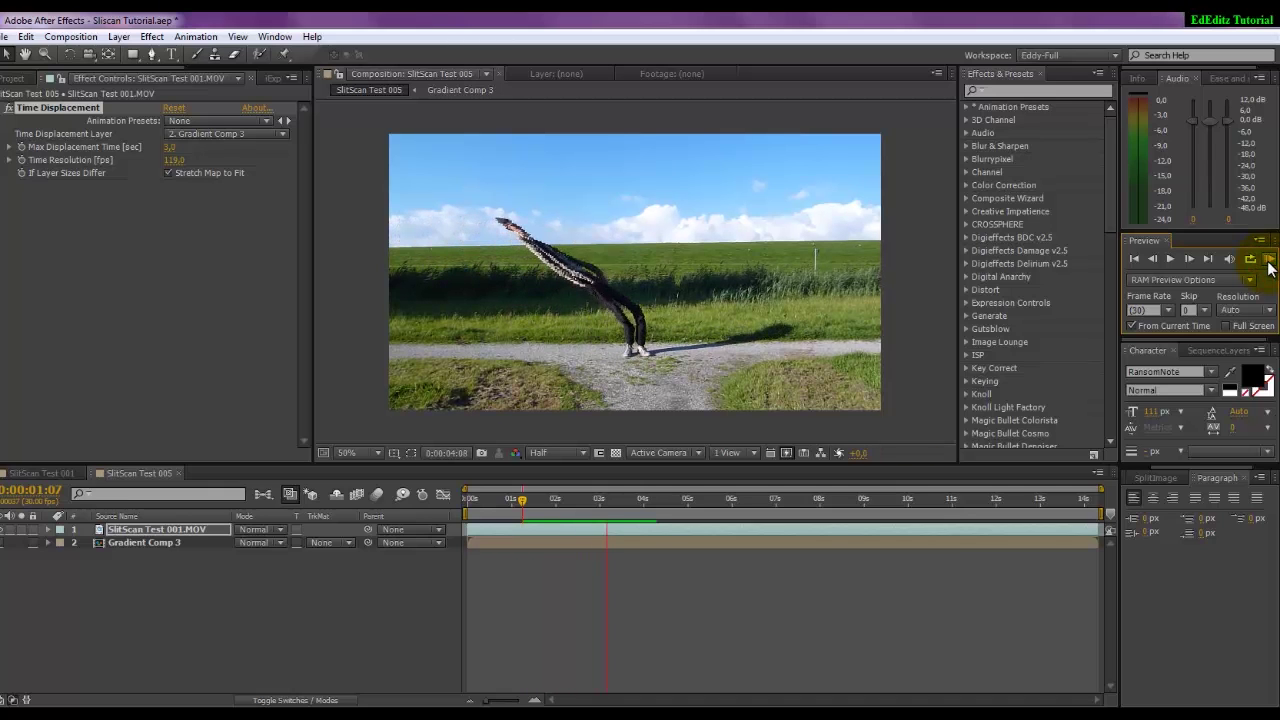
left_click(1268, 260)
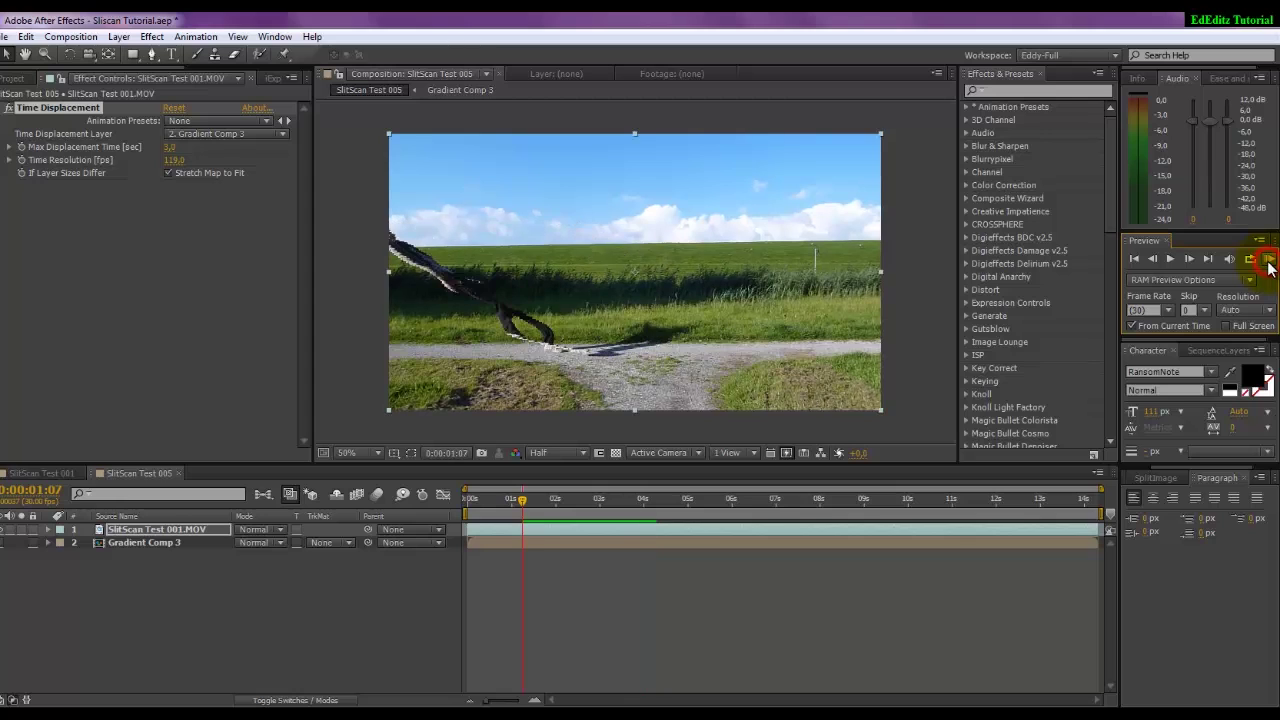
Inside Gradient Comp 3, set the Ramp's Start Color to white with the eyedropper
double_click(134, 541)
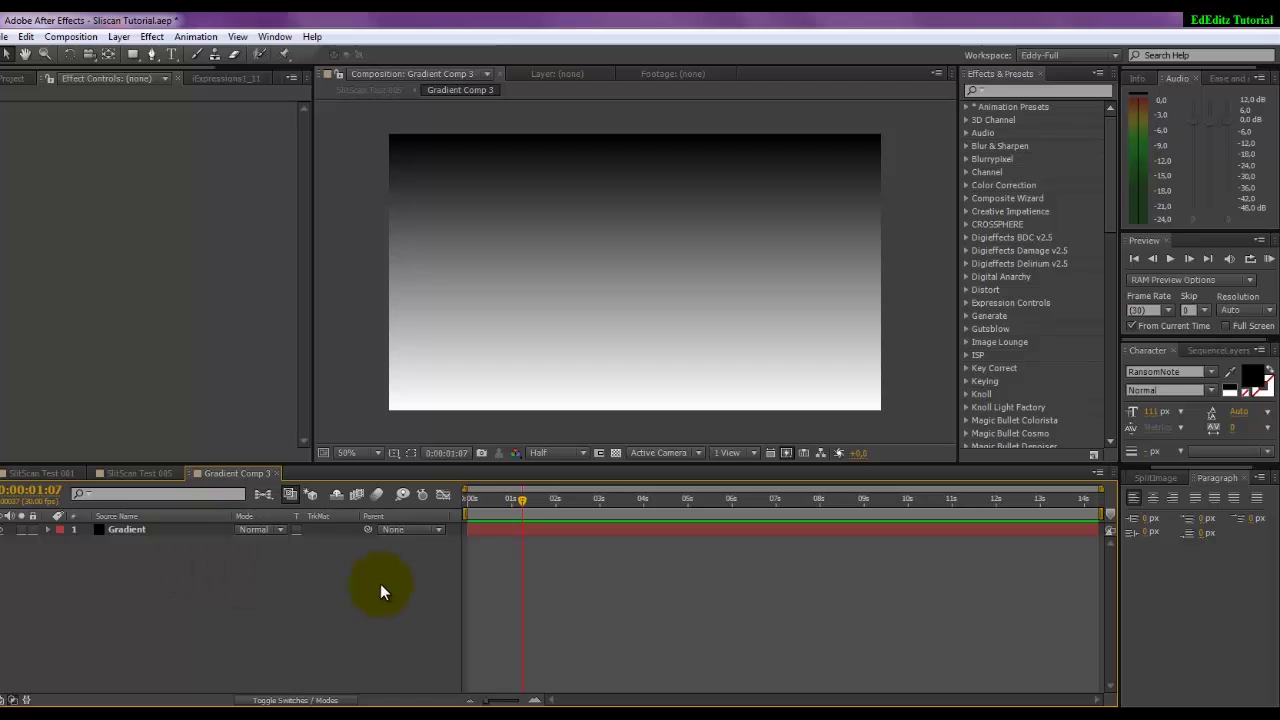
left_click(169, 527)
left_click(170, 528)
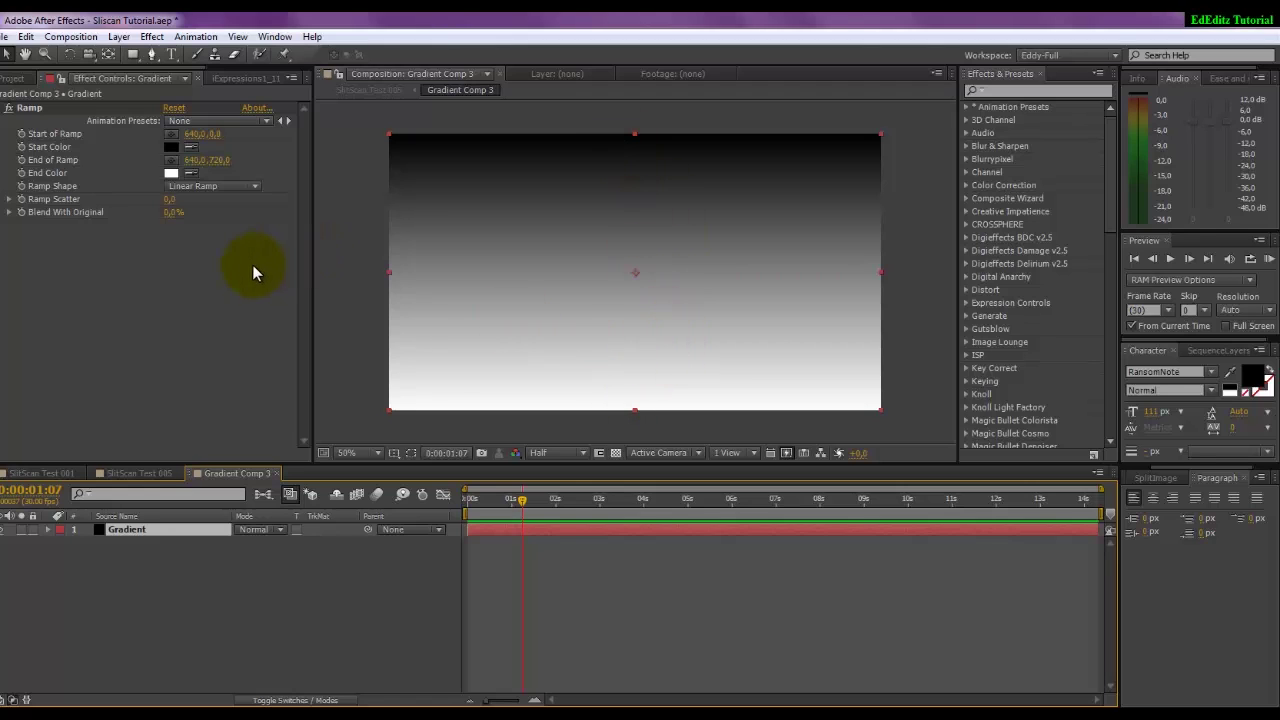
left_click(191, 148)
left_click(171, 172)
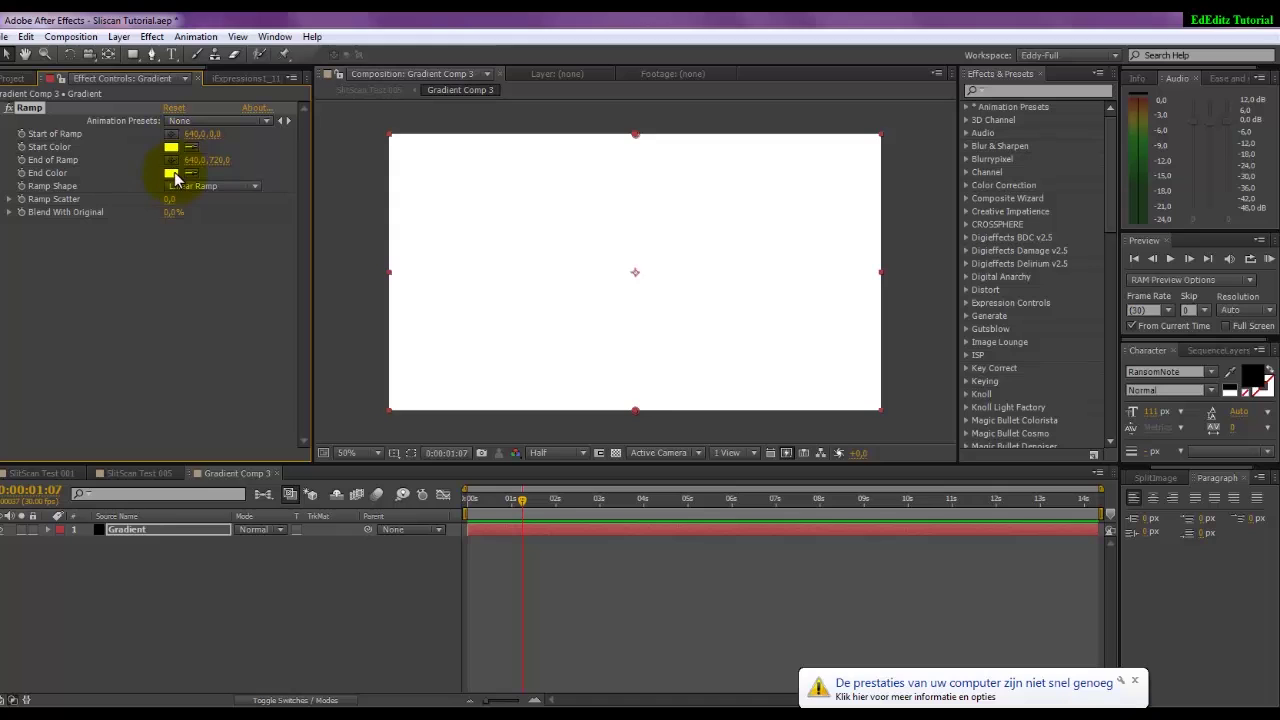
Set the Ramp's End Color to black (000000)
left_click(173, 172)
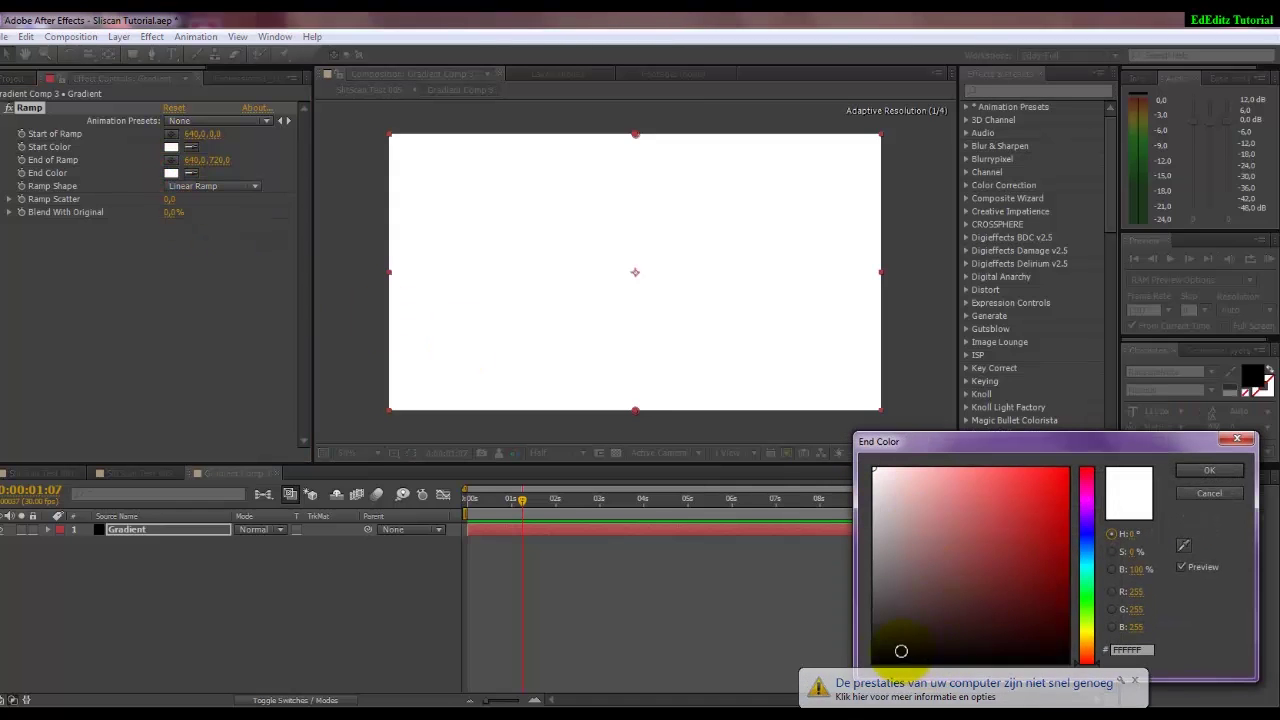
left_click_drag(900, 651, 873, 662)
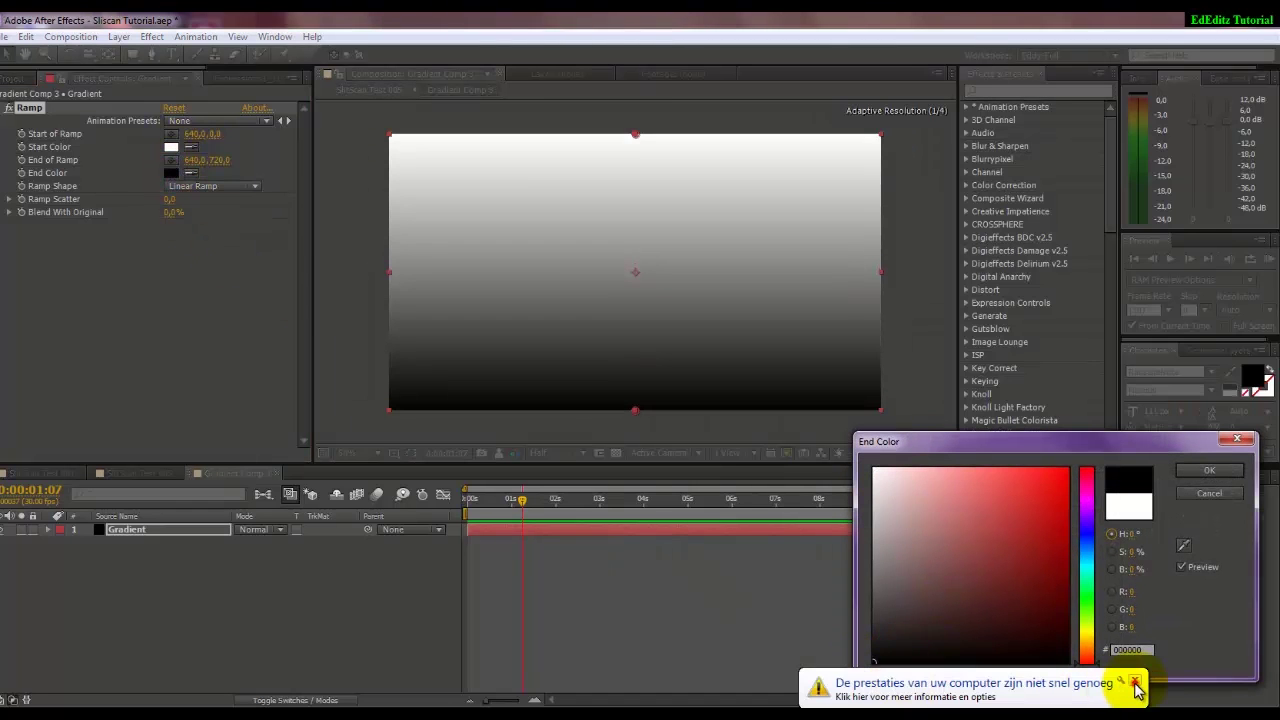
left_click(1135, 681)
left_click(1206, 476)
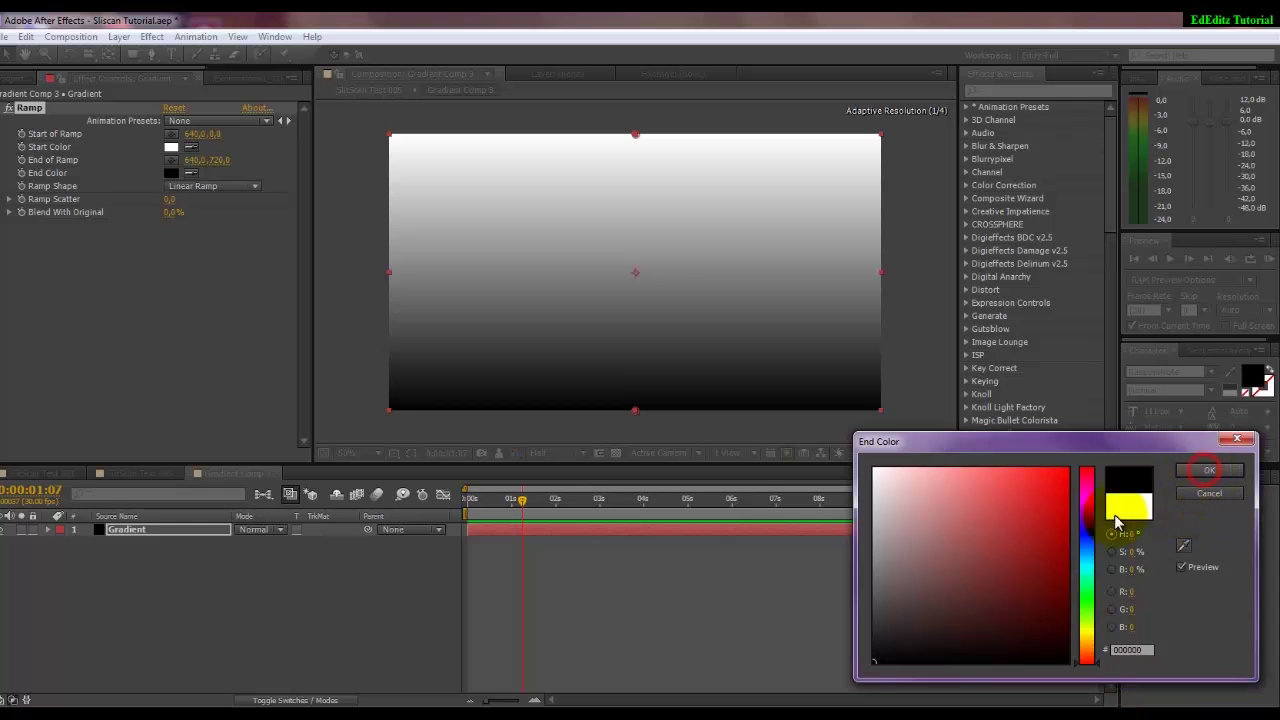
left_click(1209, 470)
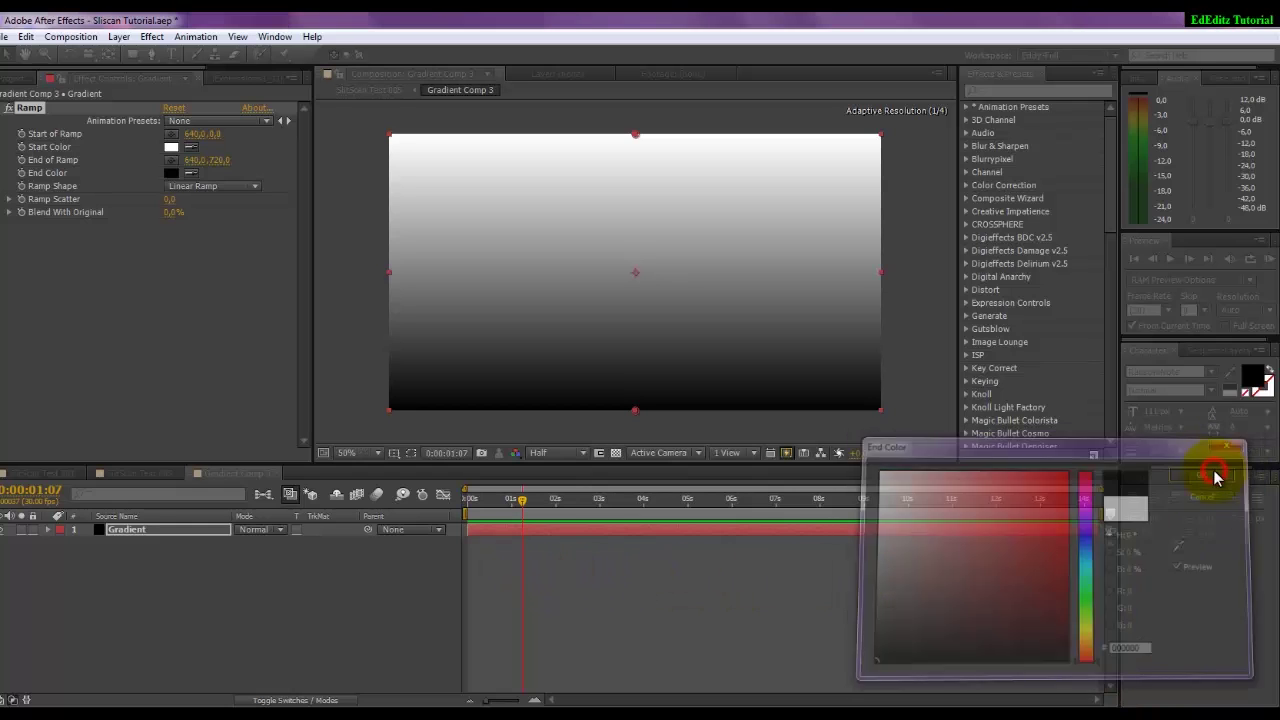
Run and stop a RAM preview in SlitScan Test 005, then return to the Gradient Comp 3 timeline
left_click(147, 473)
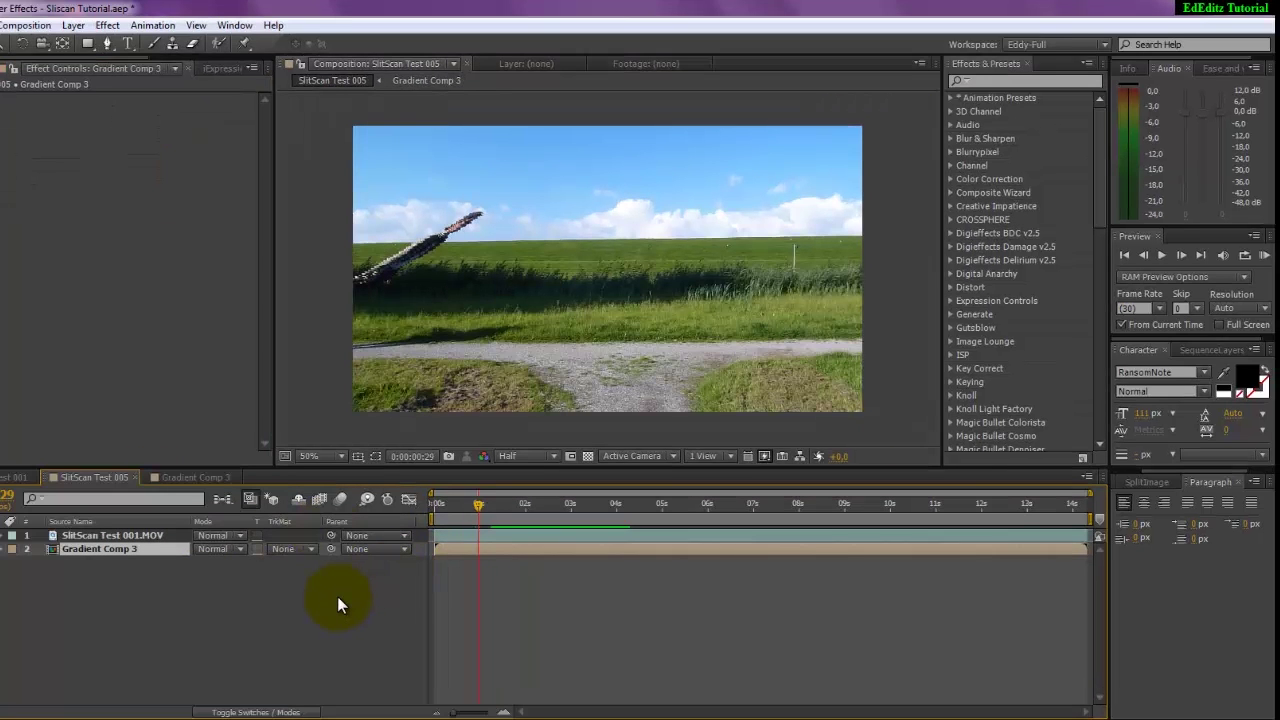
left_click(1264, 255)
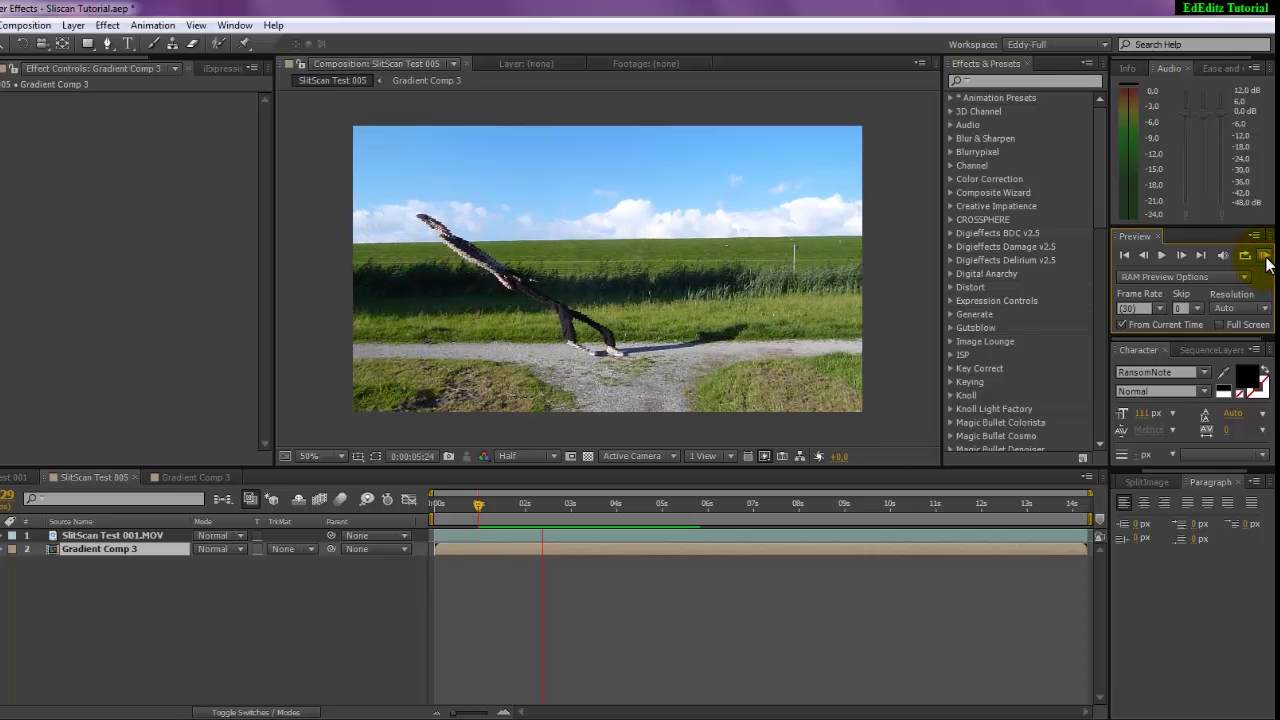
left_click(1264, 256)
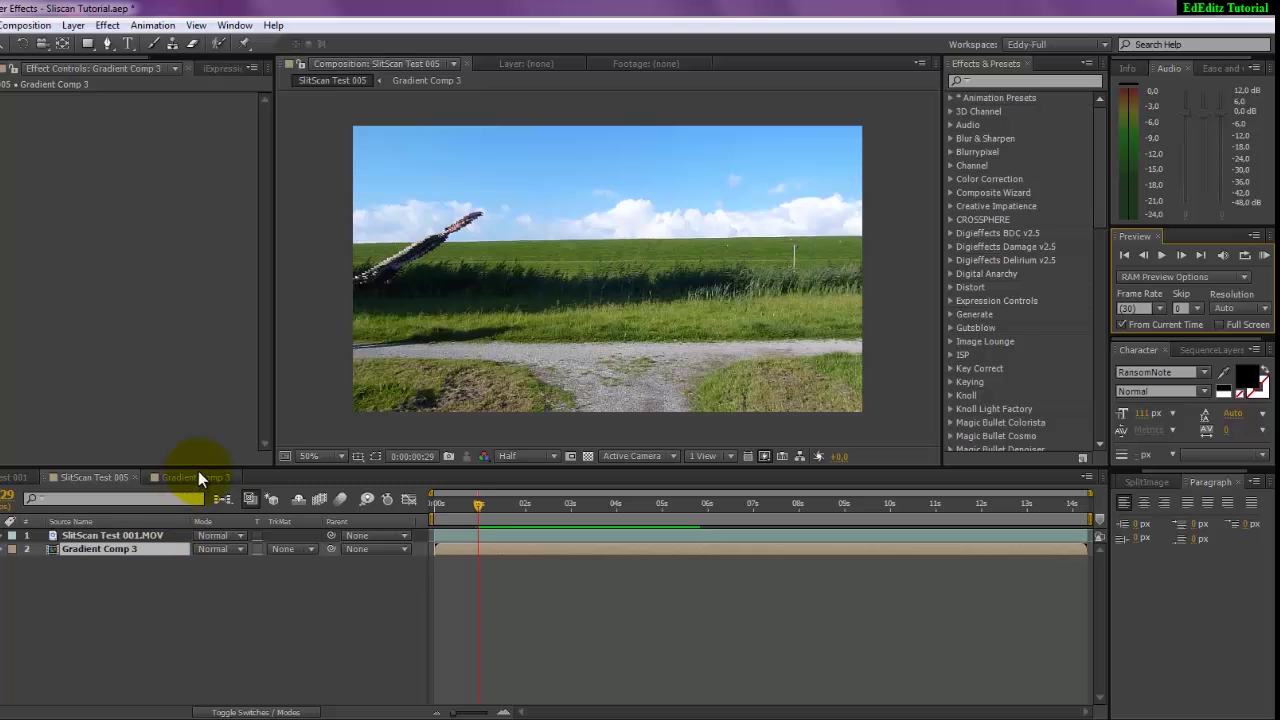
left_click(196, 479)
Drag the Gradient Comp 3 ramp start point to the bottom edge, then scrub SlitScan Test 005 to 0:00:05:25
left_click_drag(608, 127, 608, 420)
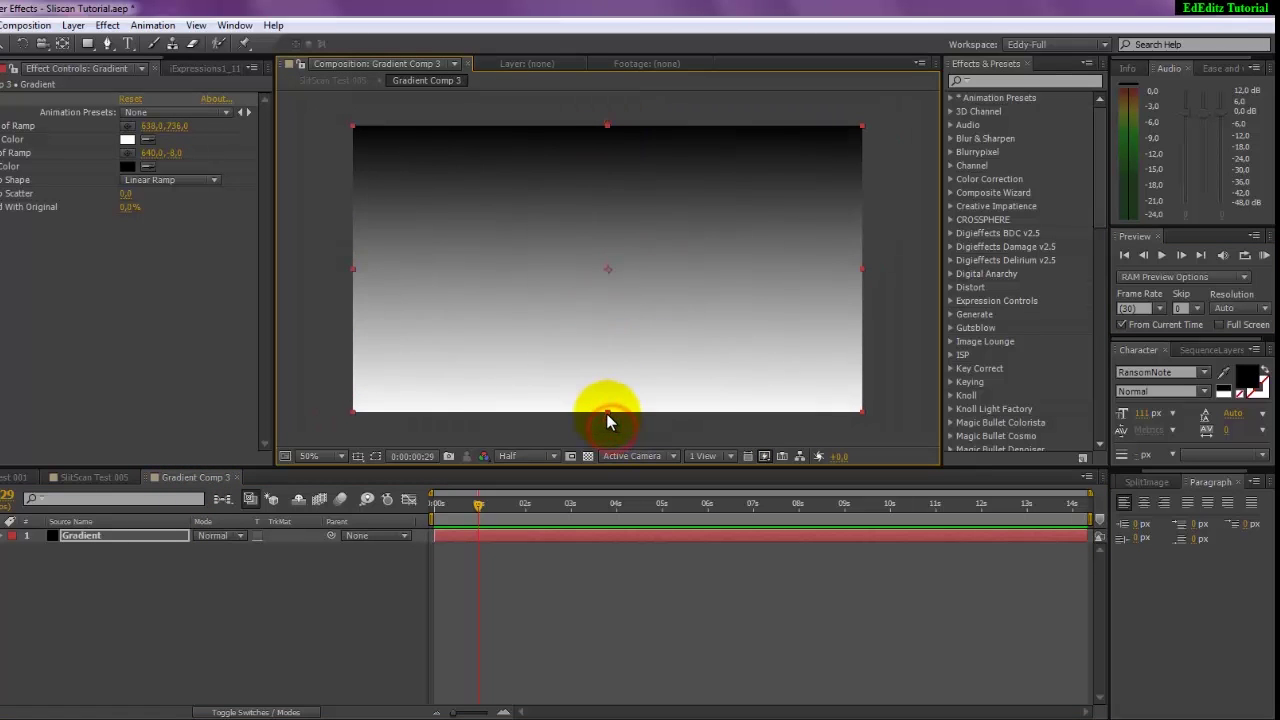
left_click(106, 479)
left_click_drag(478, 503, 700, 512)
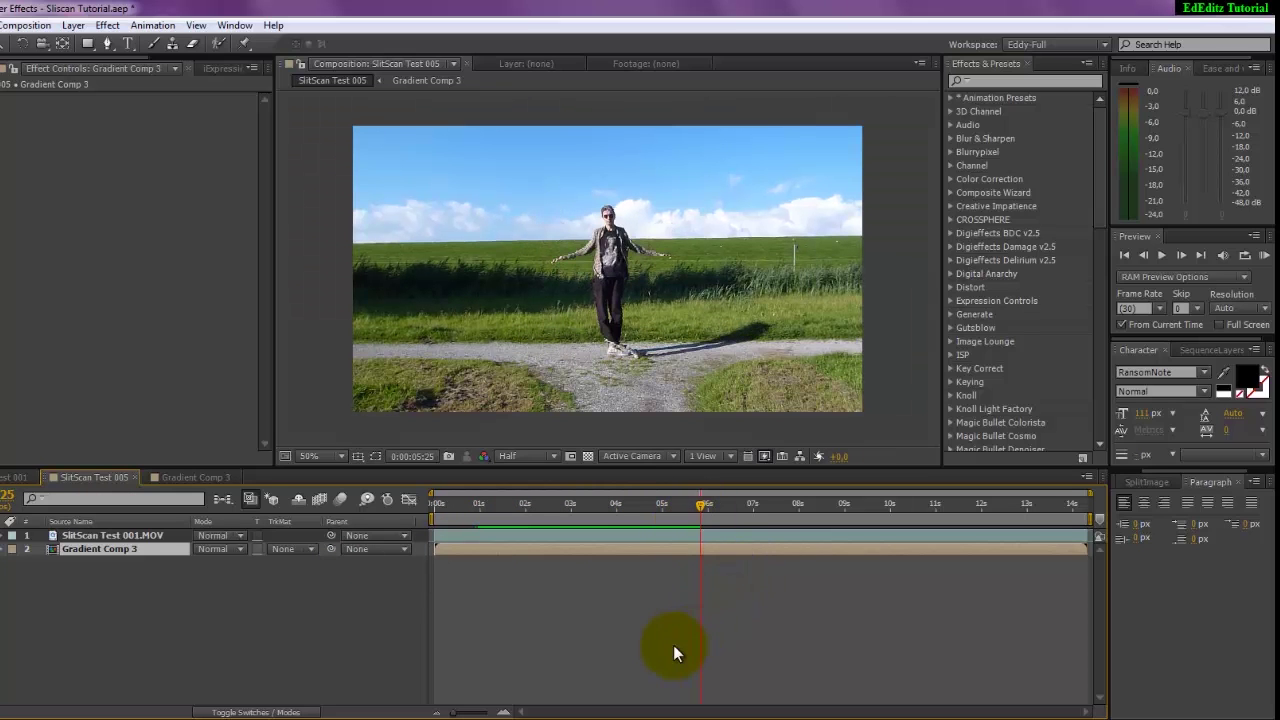